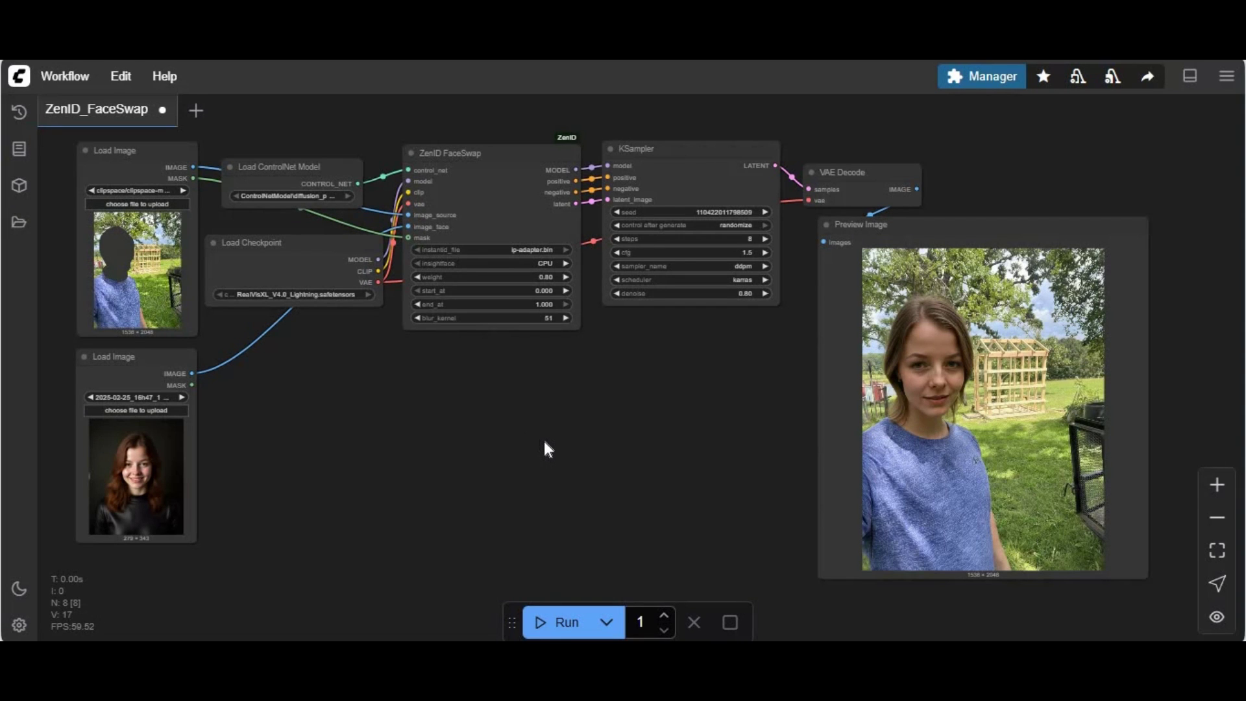
Step: Inspect the generated face-swap portrait in the Preview Image node of the ZenID_FaceSwap workflow up close
scroll(604, 447, "up", 7)
left_click_drag(484, 398, 227, 416)
scroll(226, 416, "right", 3)
left_click_drag(225, 417, 55, 442)
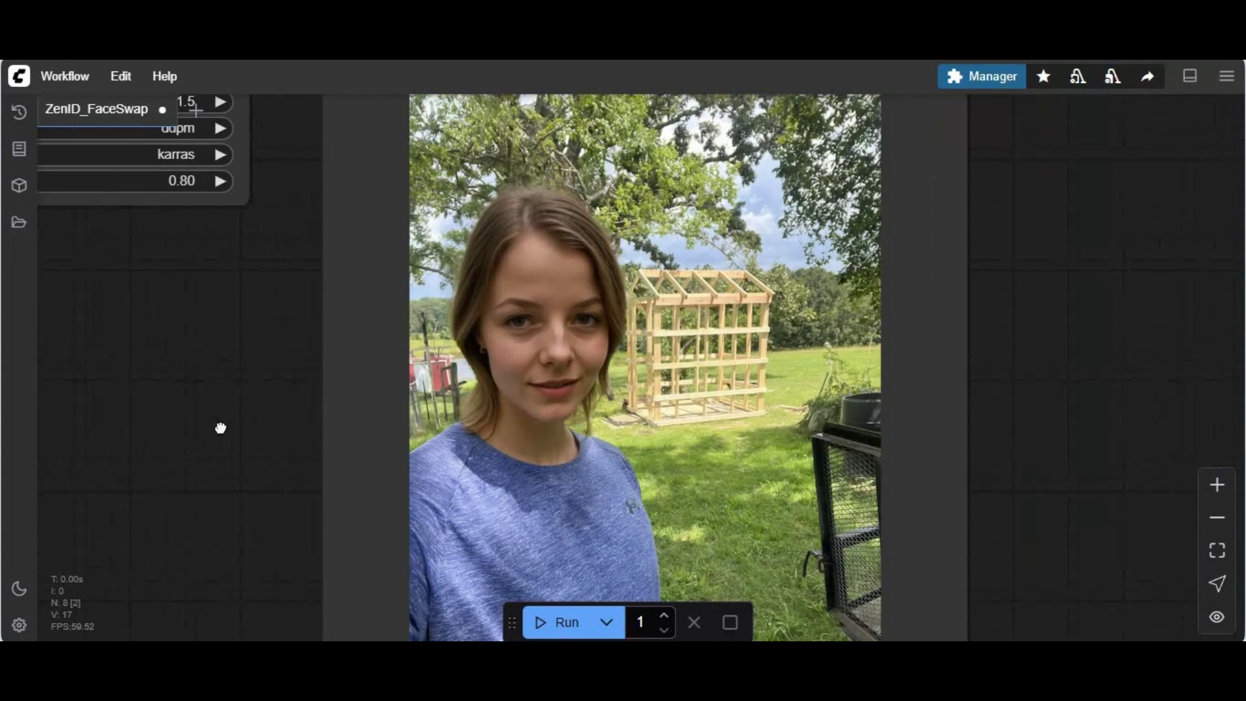
scroll(220, 423, "left", 3)
scroll(220, 423, "down", 7)
scroll(461, 419, "left", 5)
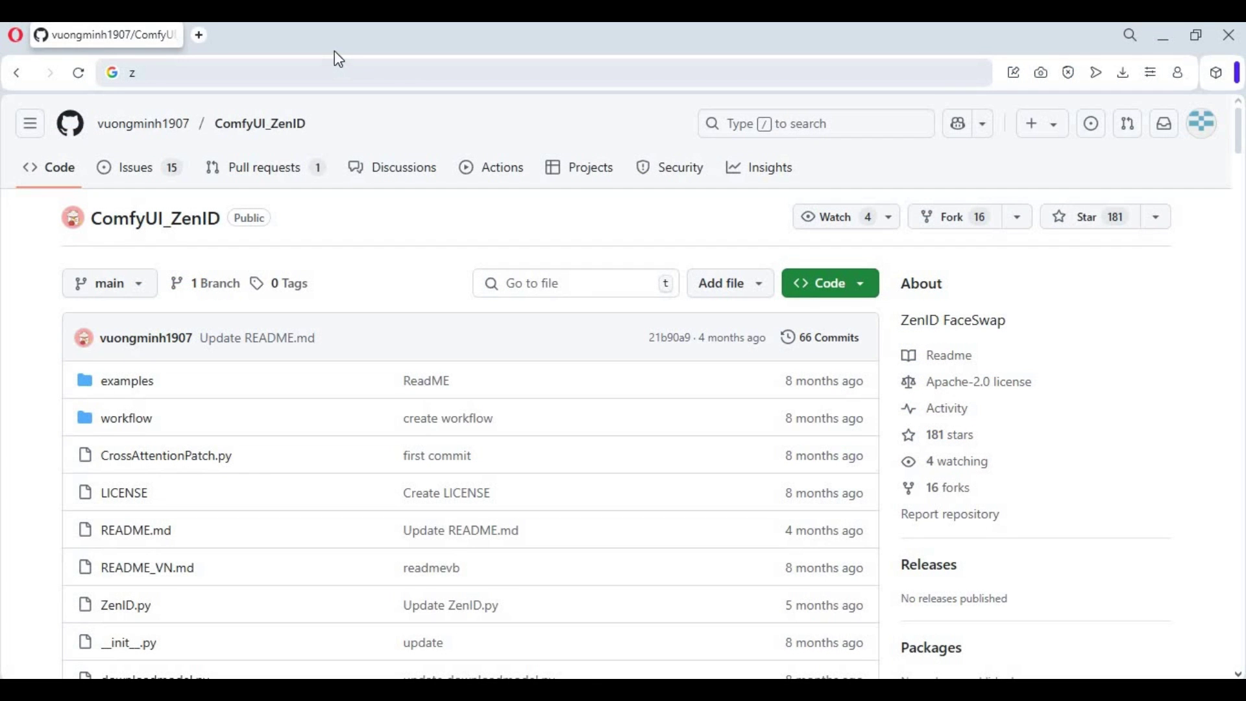
Step: Look through the ComfyUI_ZenID GitHub page in the browser, from the file list to the README's ZenID Face Swap section
left_click(316, 67)
scroll(572, 295, "down", 3)
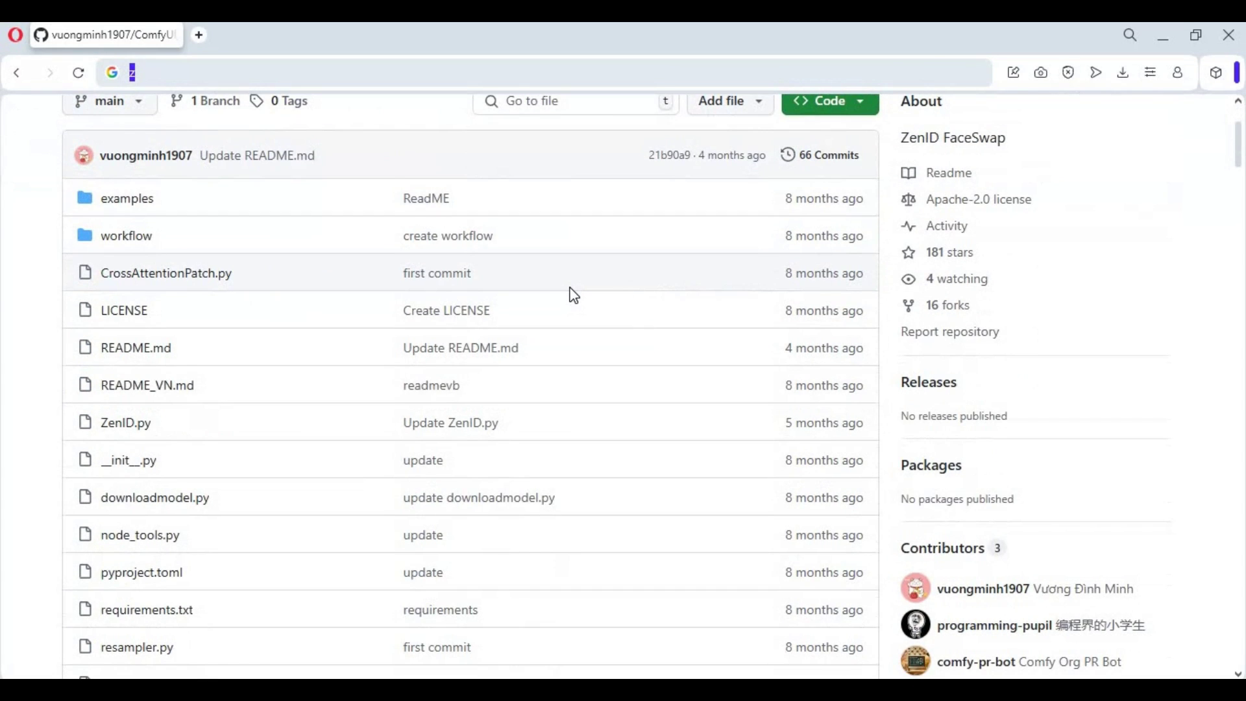
scroll(571, 295, "down", 5)
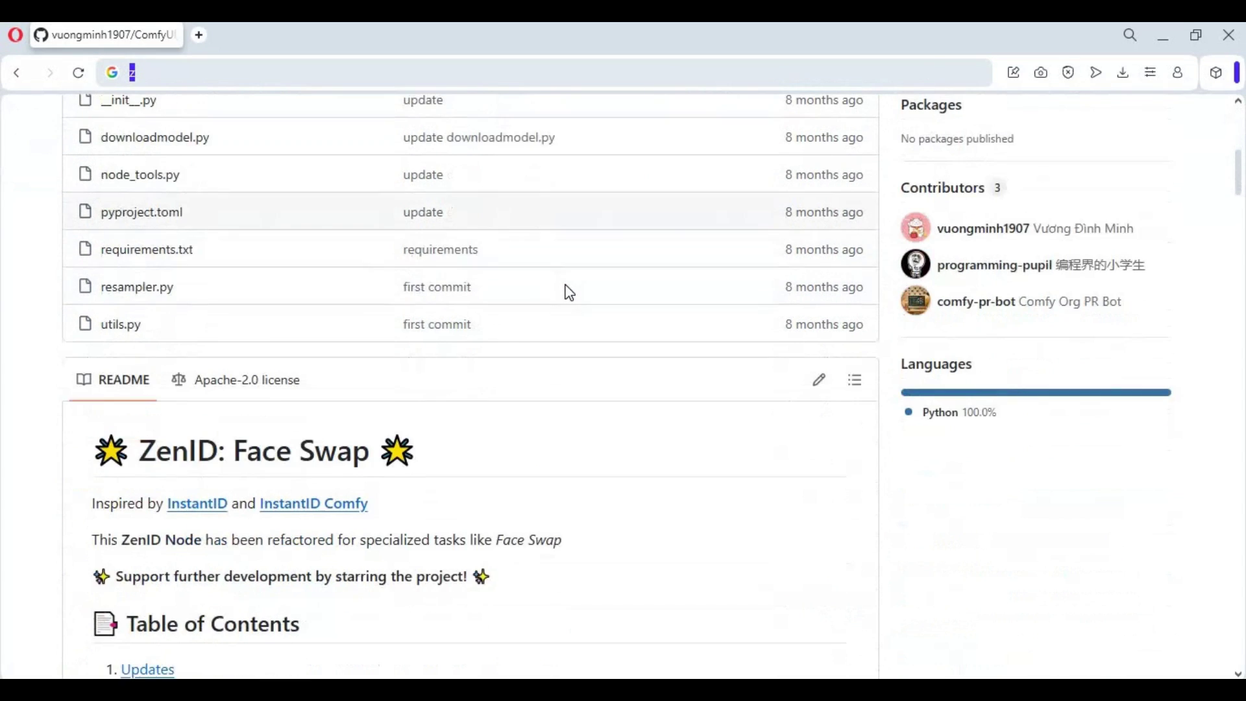
scroll(574, 265, "down", 12)
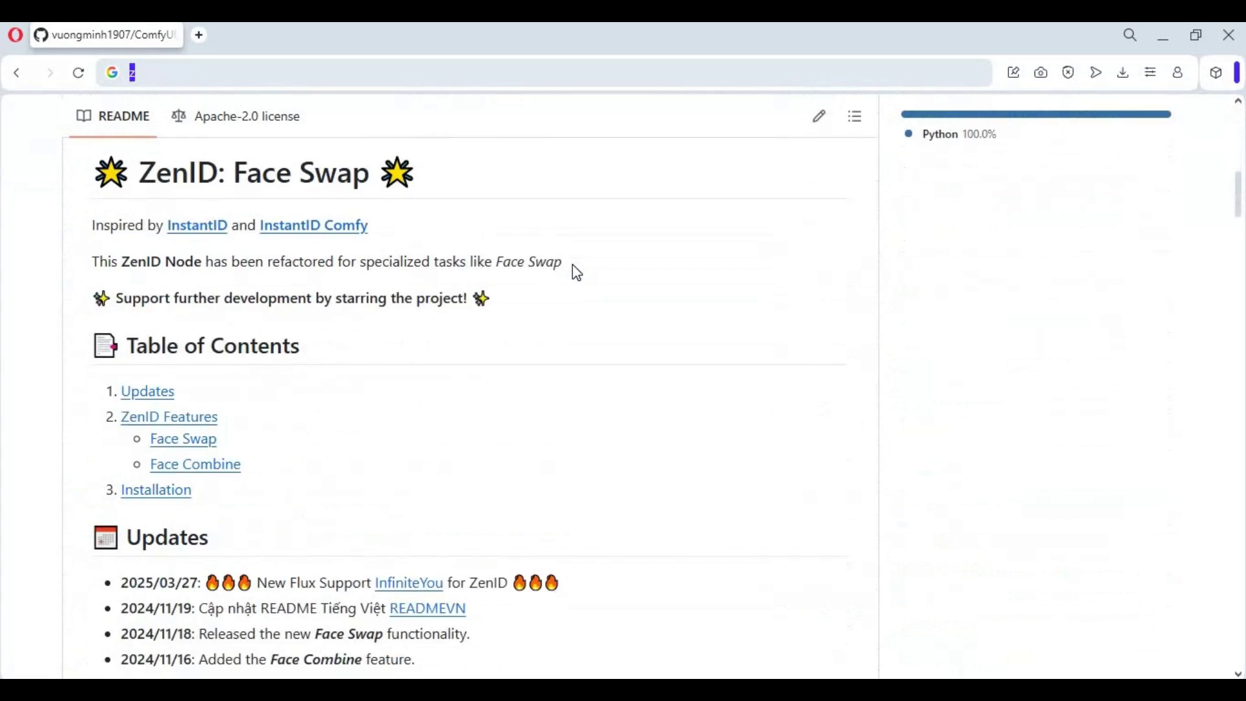
scroll(574, 265, "down", 3)
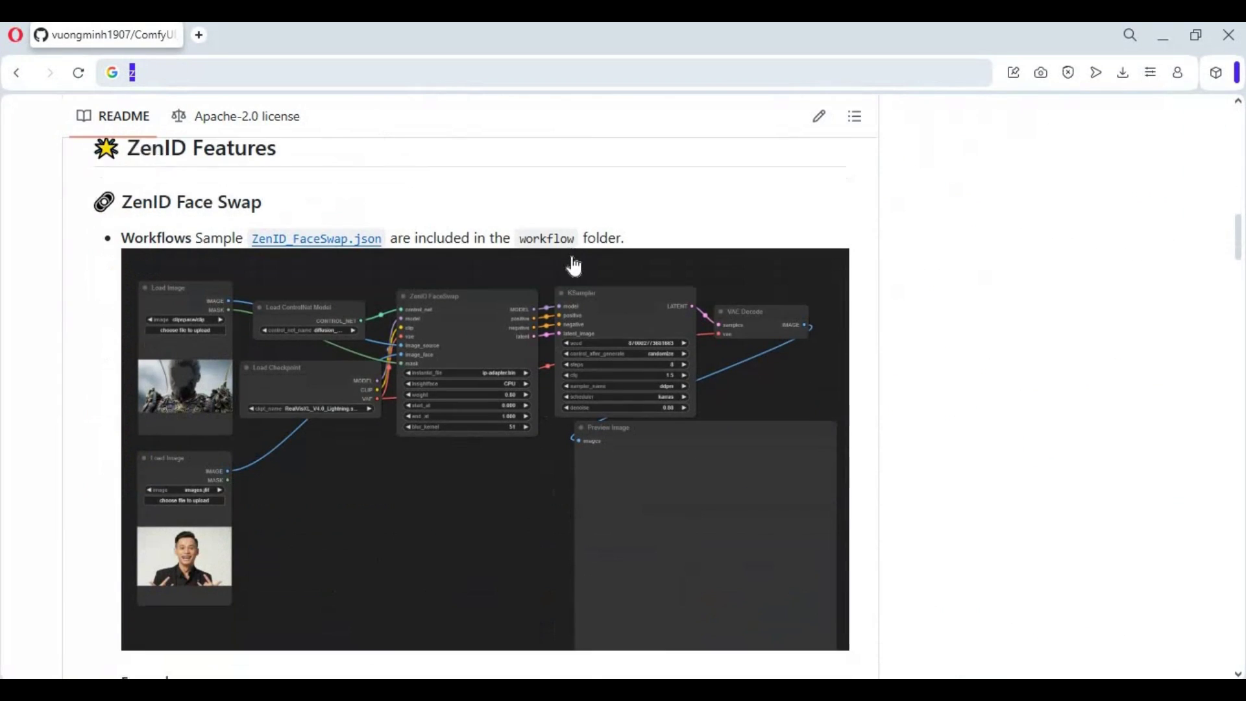
scroll(573, 265, "up", 7)
scroll(574, 264, "up", 14)
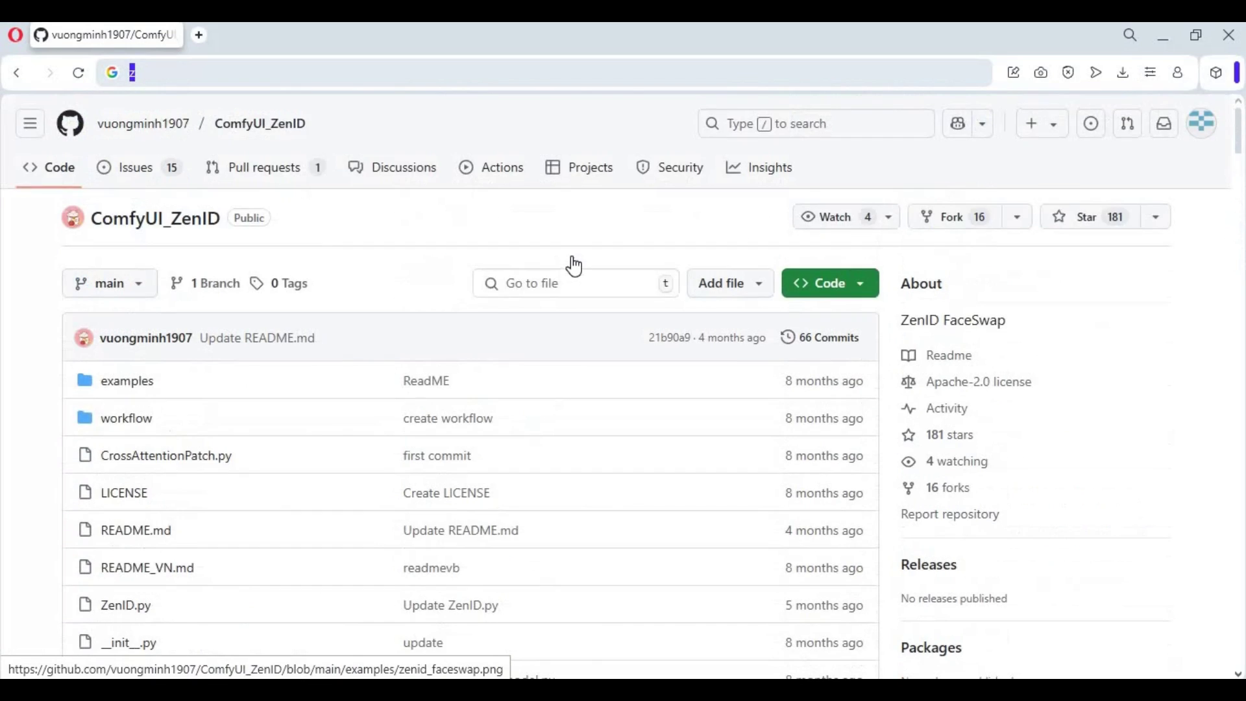
Step: Copy the ComfyUI_ZenID repository's HTTPS clone URL and open a command prompt in E:\ComfyUI\custom_nodes from File Explorer
left_click(866, 291)
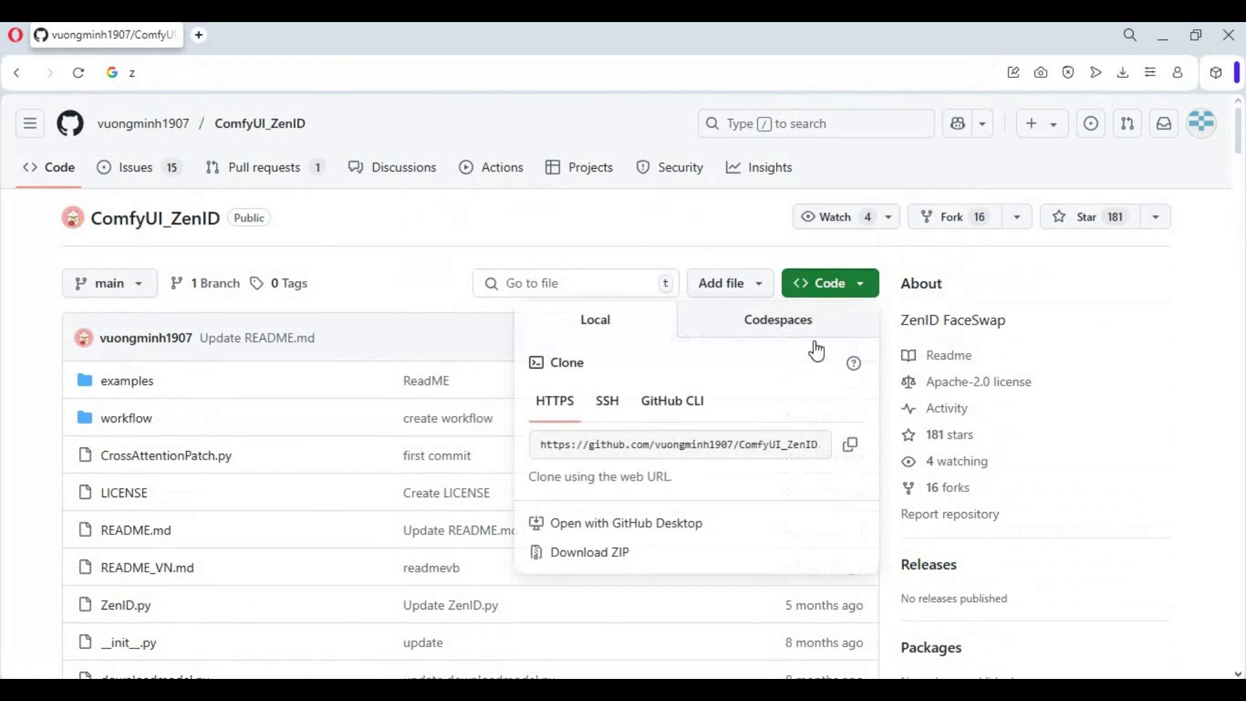
left_click(847, 439)
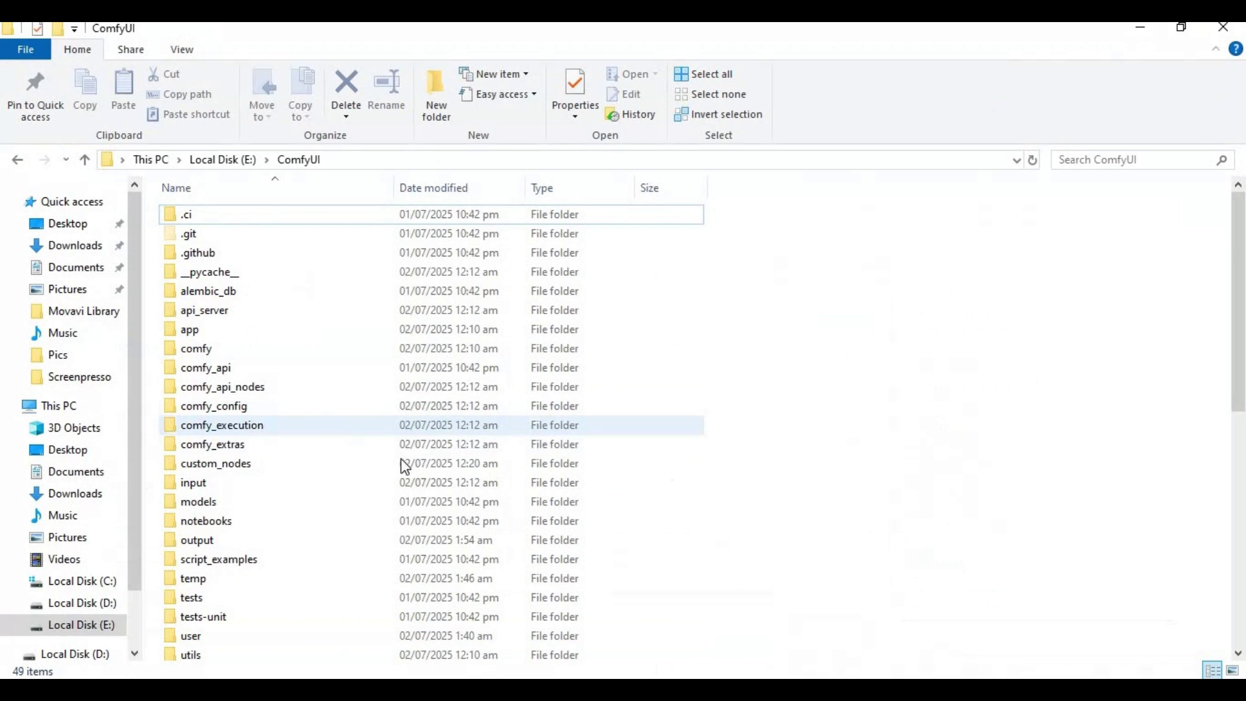
double_click(224, 465)
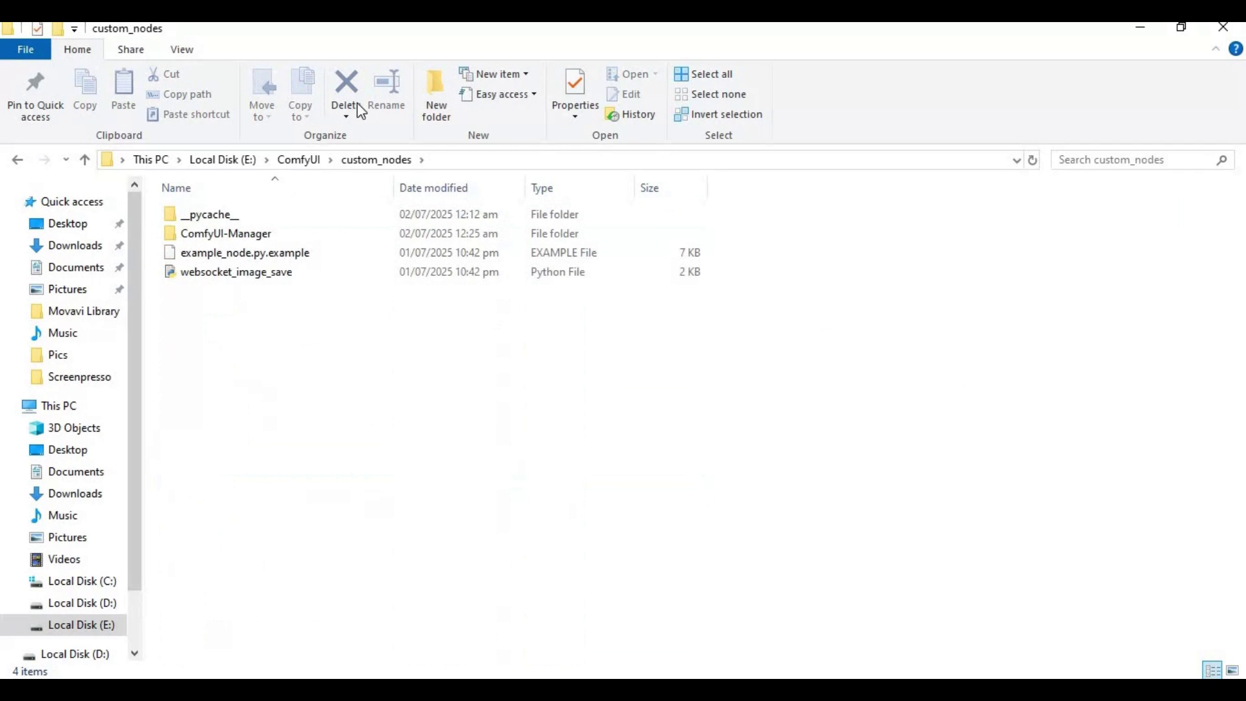
left_click(447, 159)
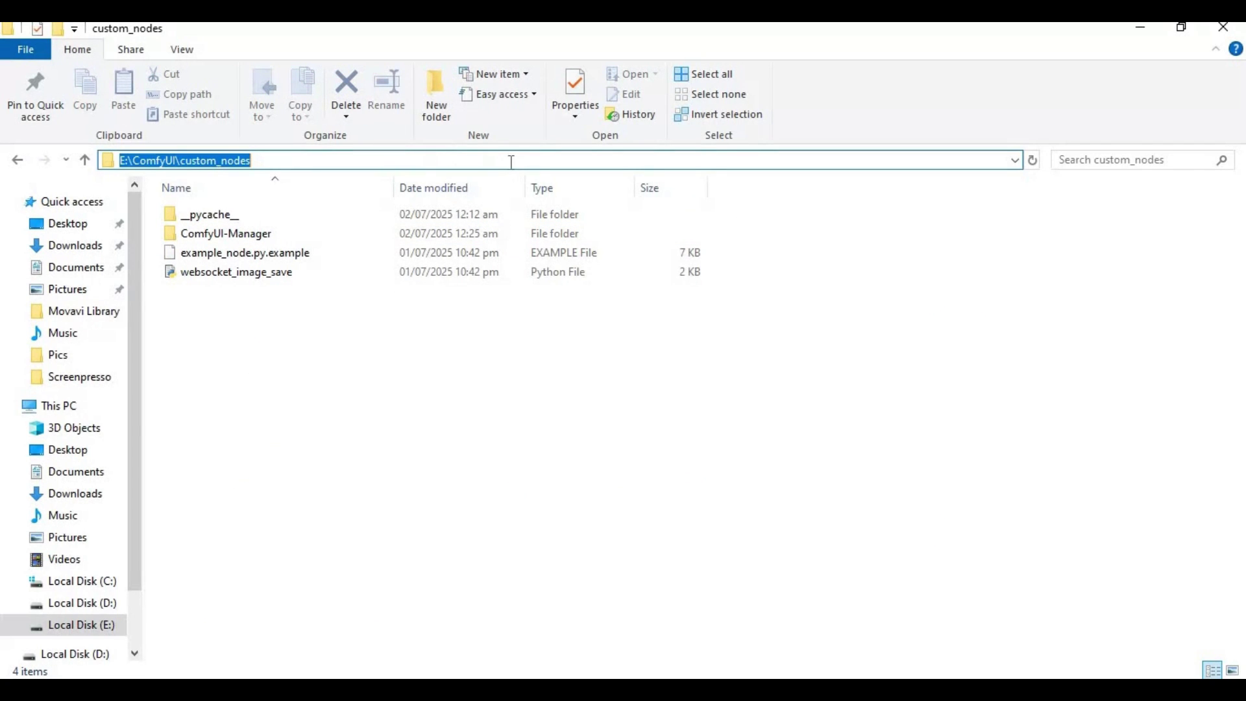
type("cmd")
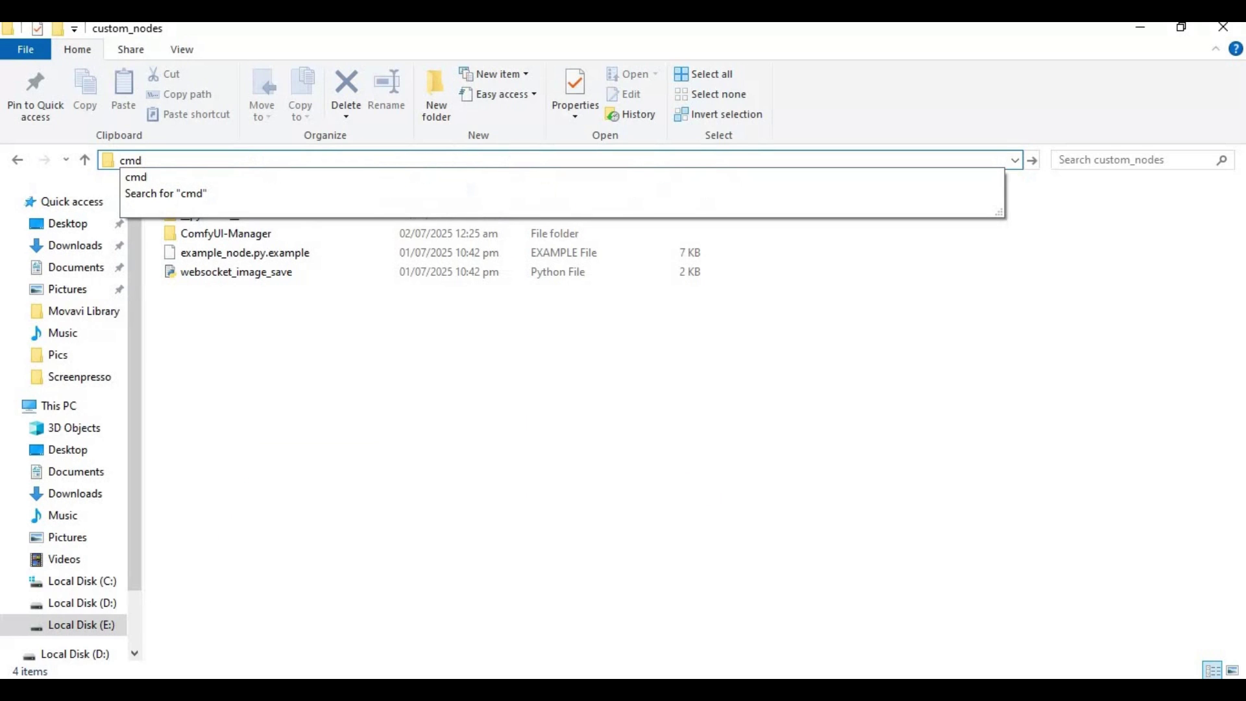
key("Return")
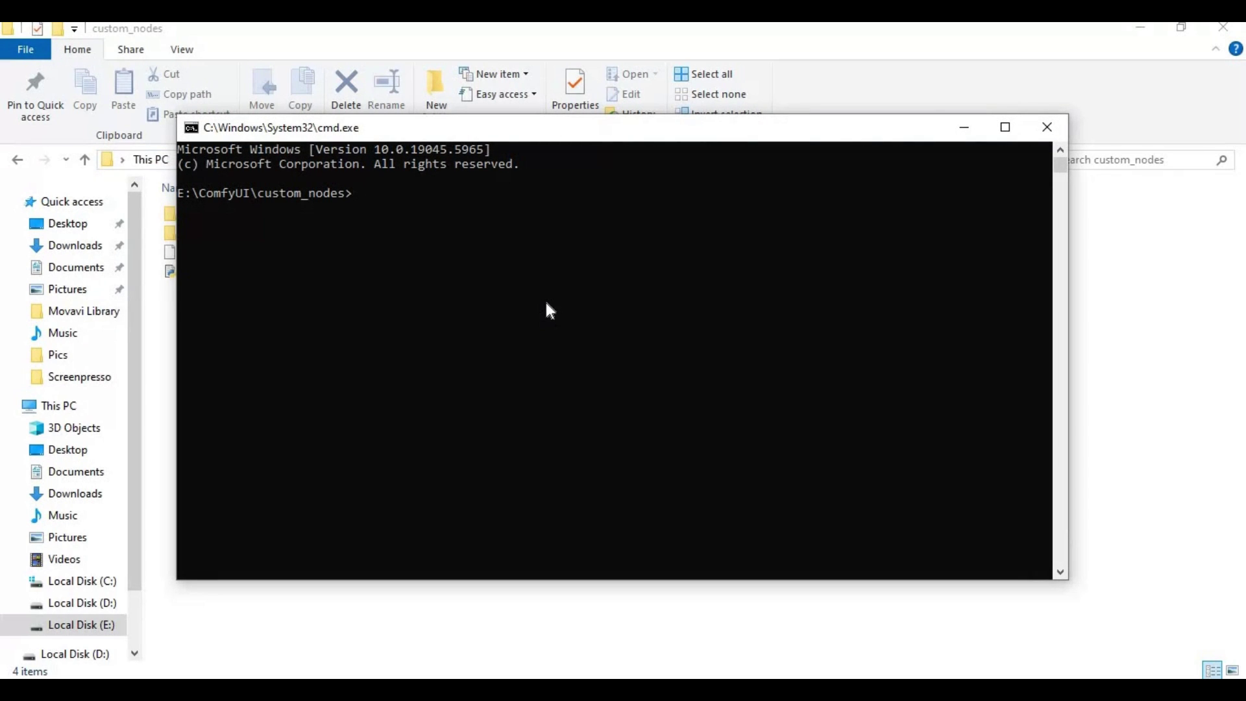
Step: Clone the ComfyUI_ZenID repository into the custom_nodes folder using git clone with the copied URL
type("git clone")
key("ctrl+v")
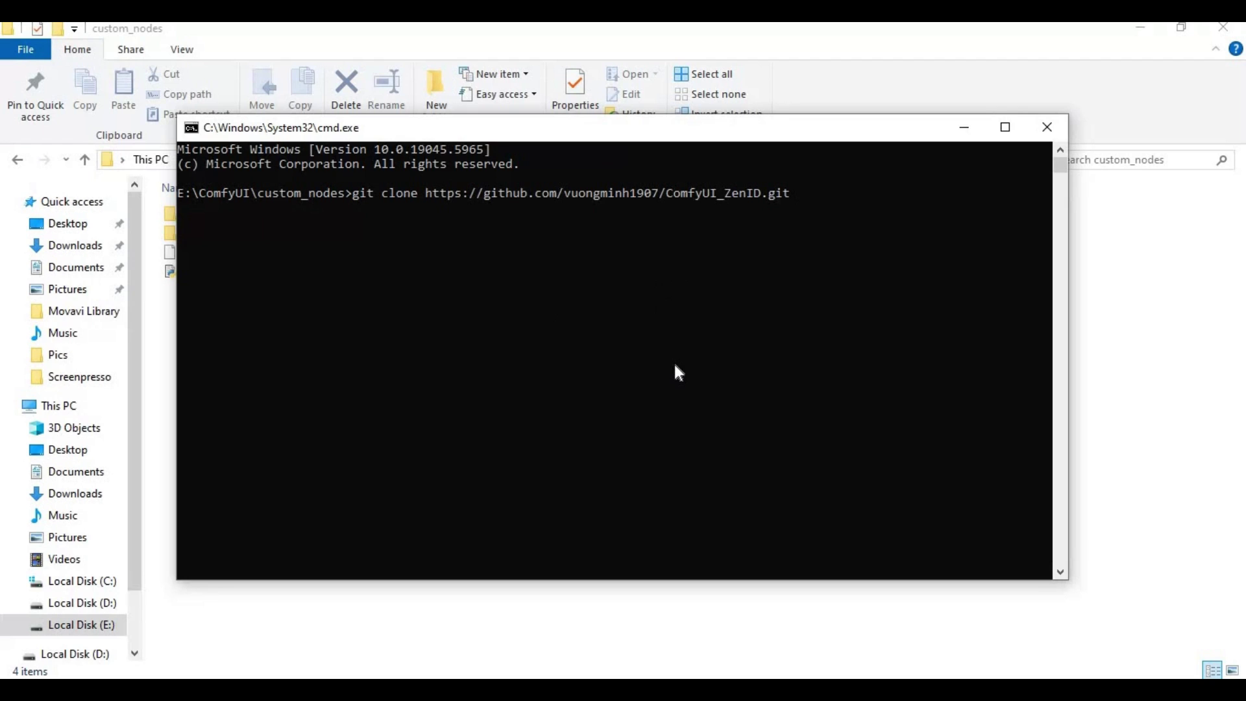
key("Return")
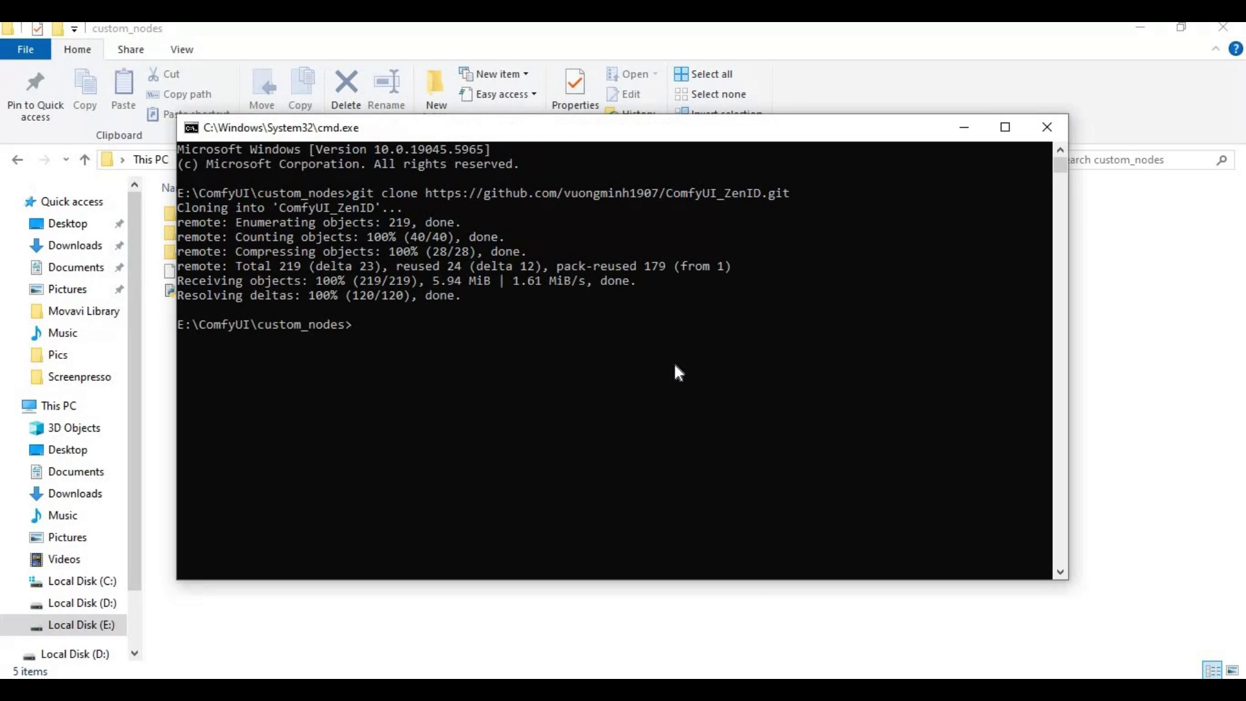
Step: Check the contents of the cloned ComfyUI_ZenID folder in File Explorer and return to the main ComfyUI folder
left_click(1093, 381)
double_click(218, 233)
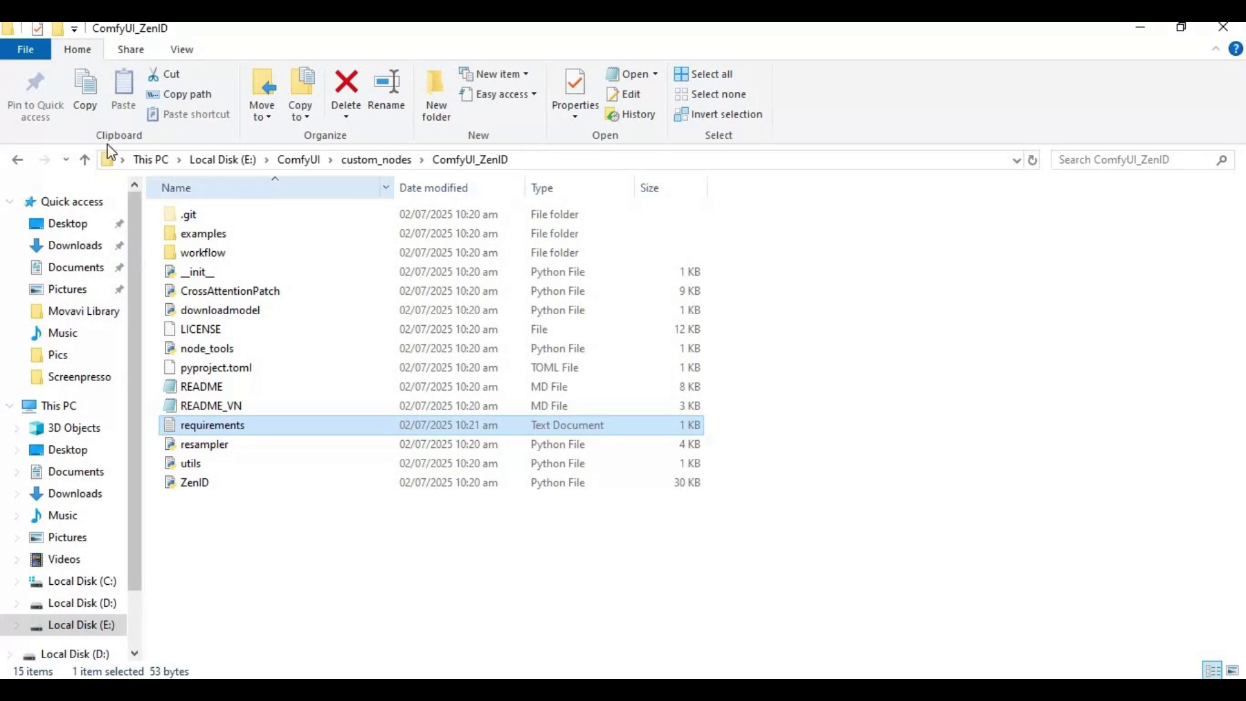
left_click(85, 160)
left_click(84, 159)
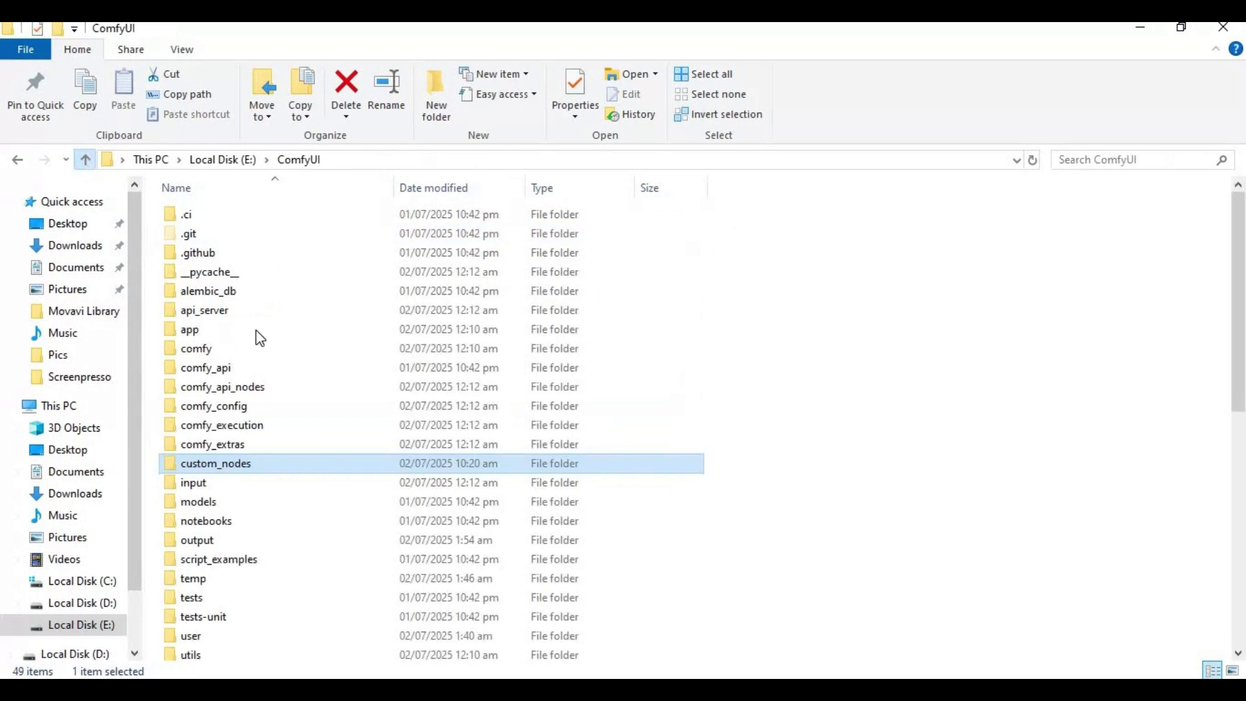
Step: Open a command prompt in E:\ComfyUI and activate the virtual environment with venv\scripts\activate
left_click(352, 159)
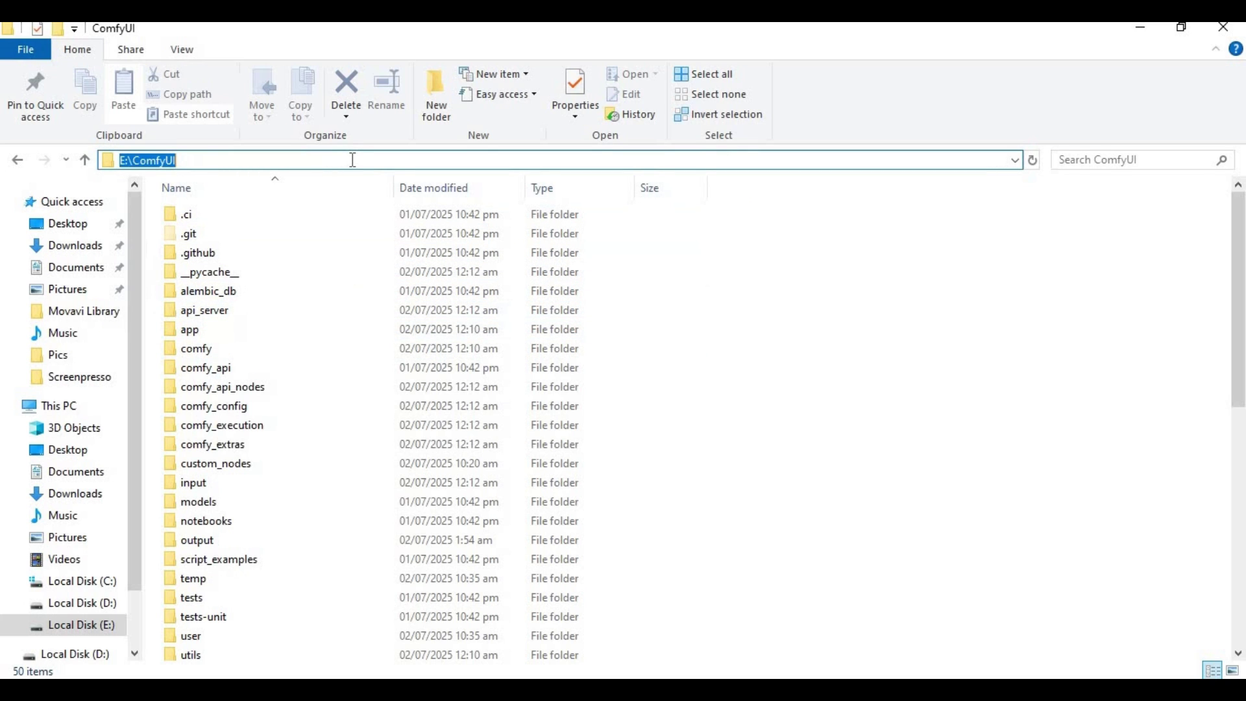
type("cmd")
key("Return")
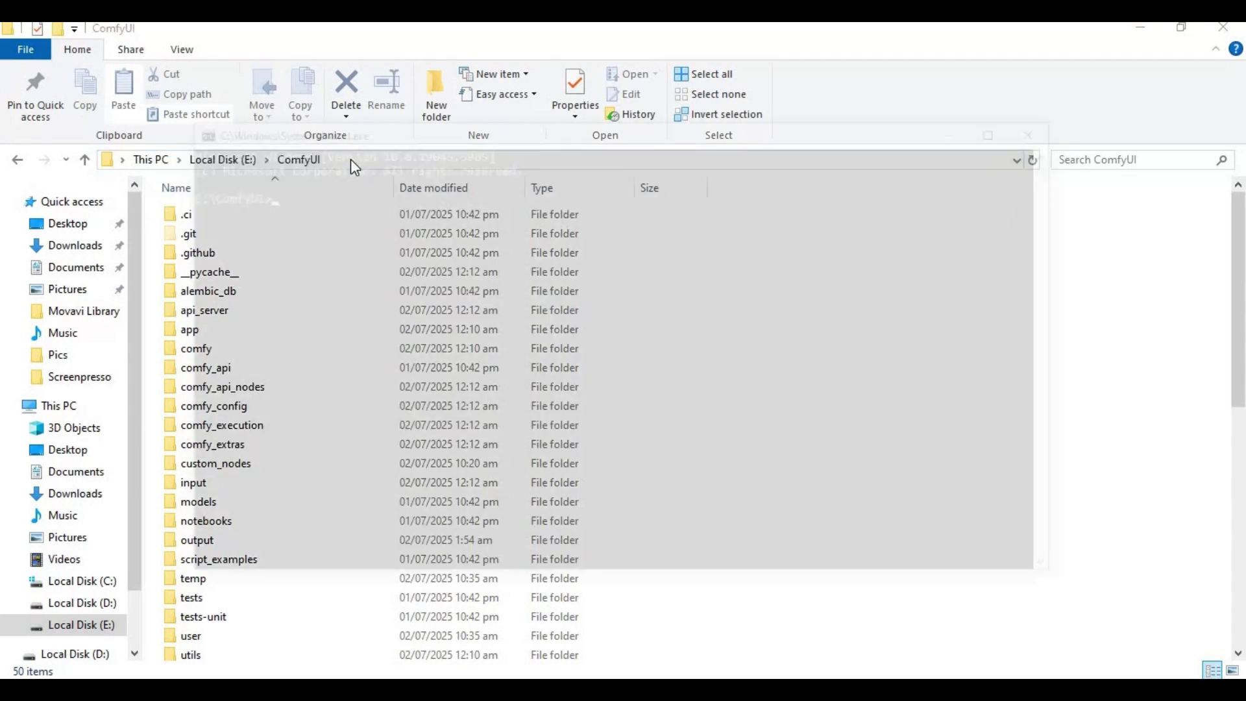
type("venv\\scripts")
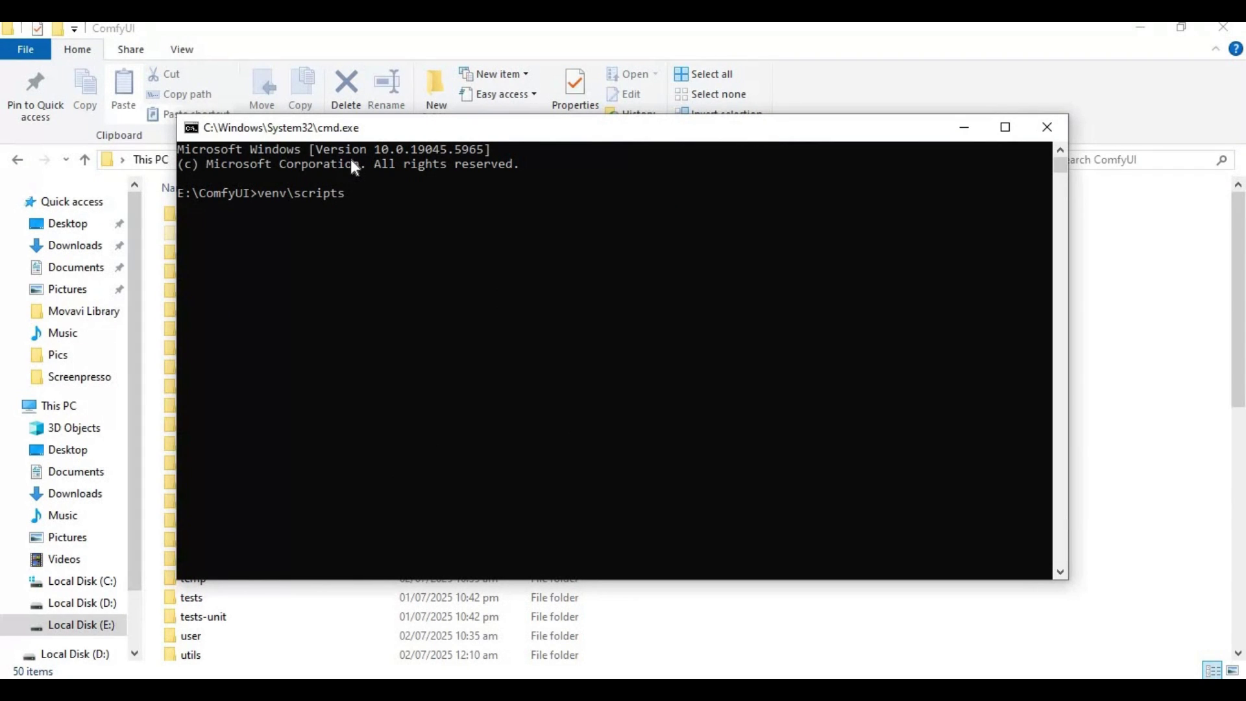
type("\\activate")
key("Return")
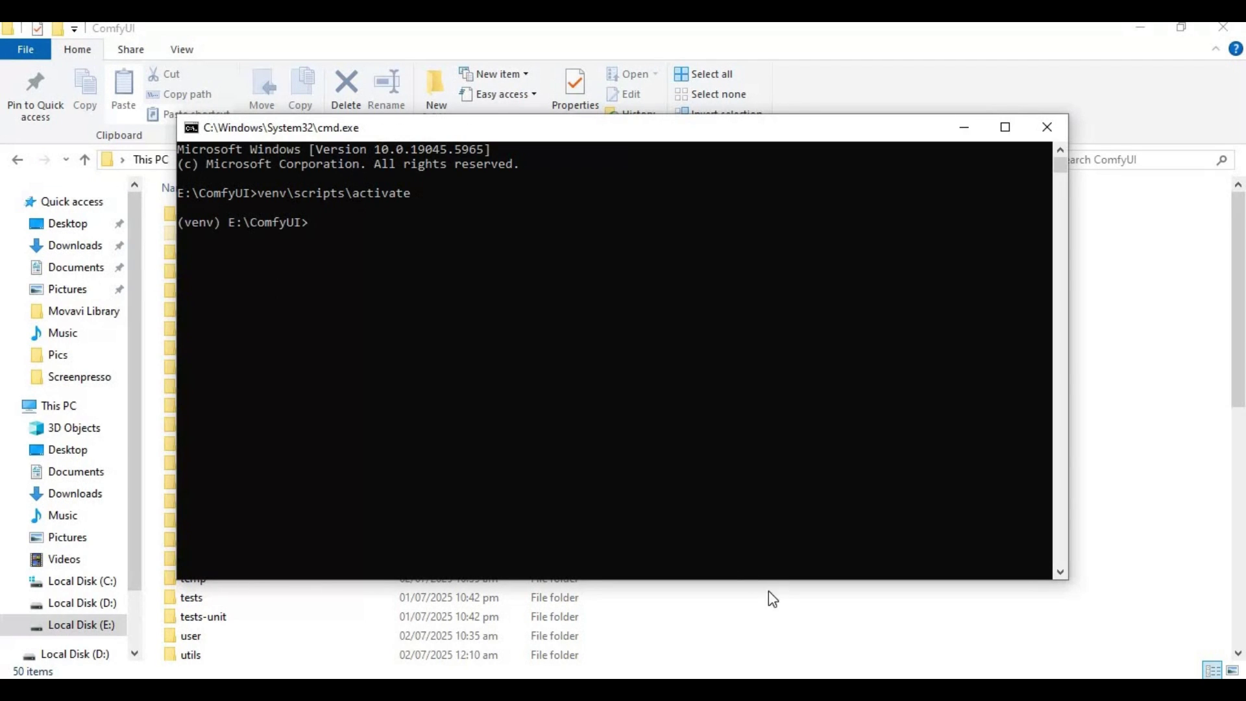
Step: Copy the path of the custom_nodes\ComfyUI_ZenID folder from File Explorer and change the activated command prompt's directory to it
left_click(701, 592)
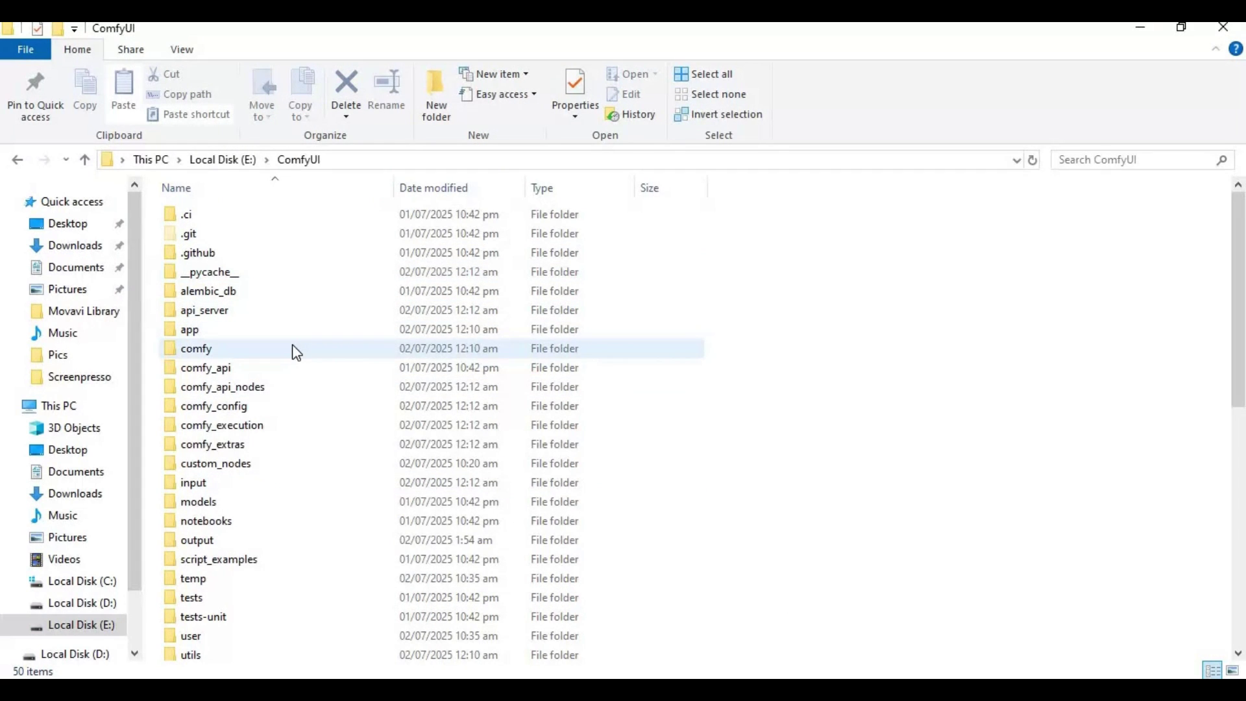
double_click(223, 463)
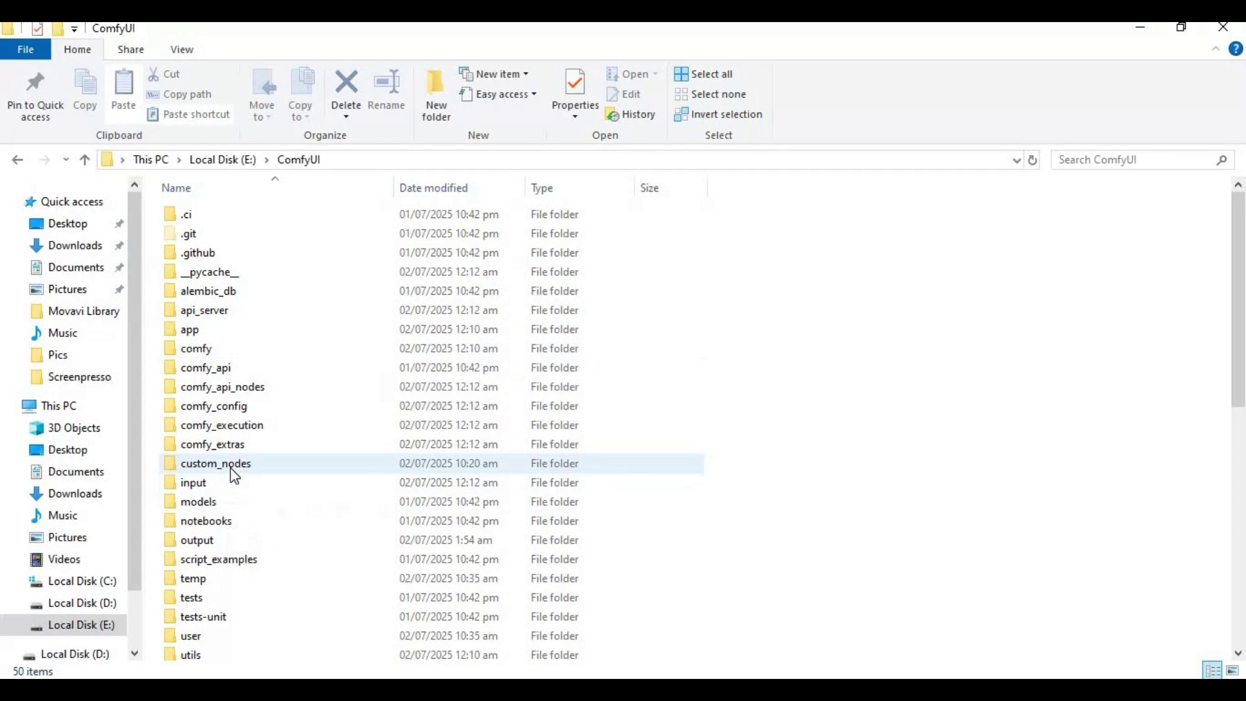
double_click(234, 234)
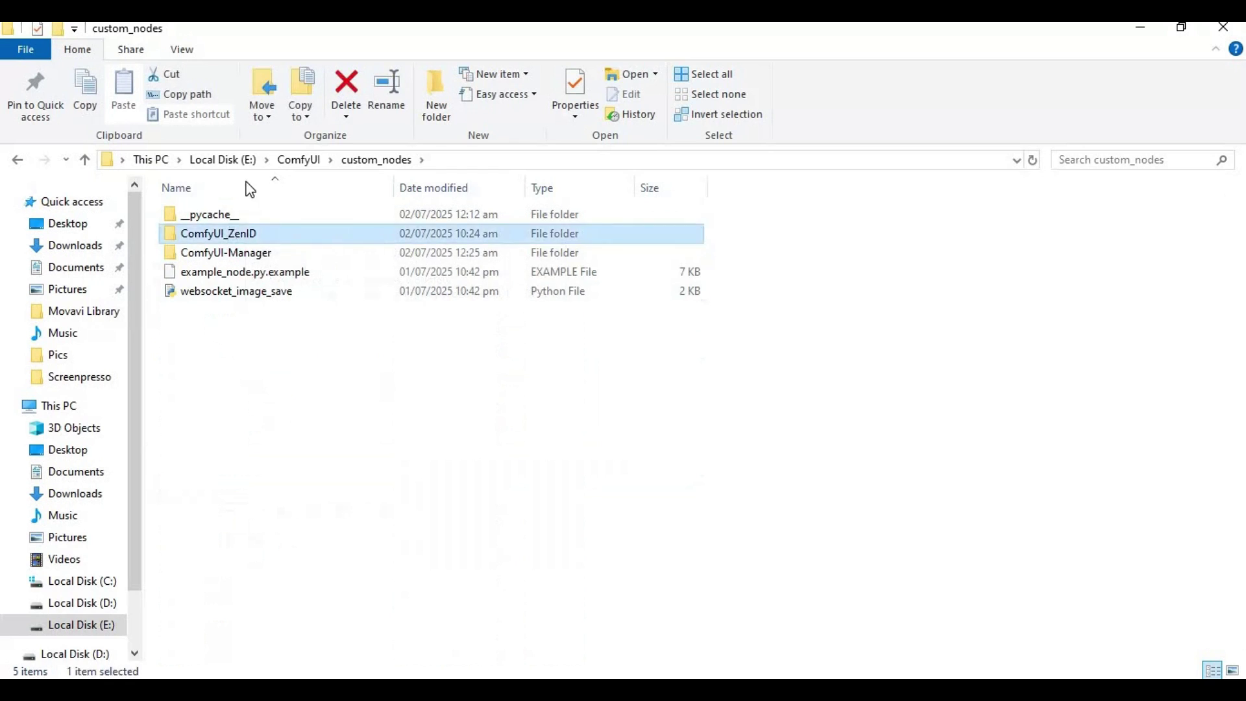
left_click(586, 160)
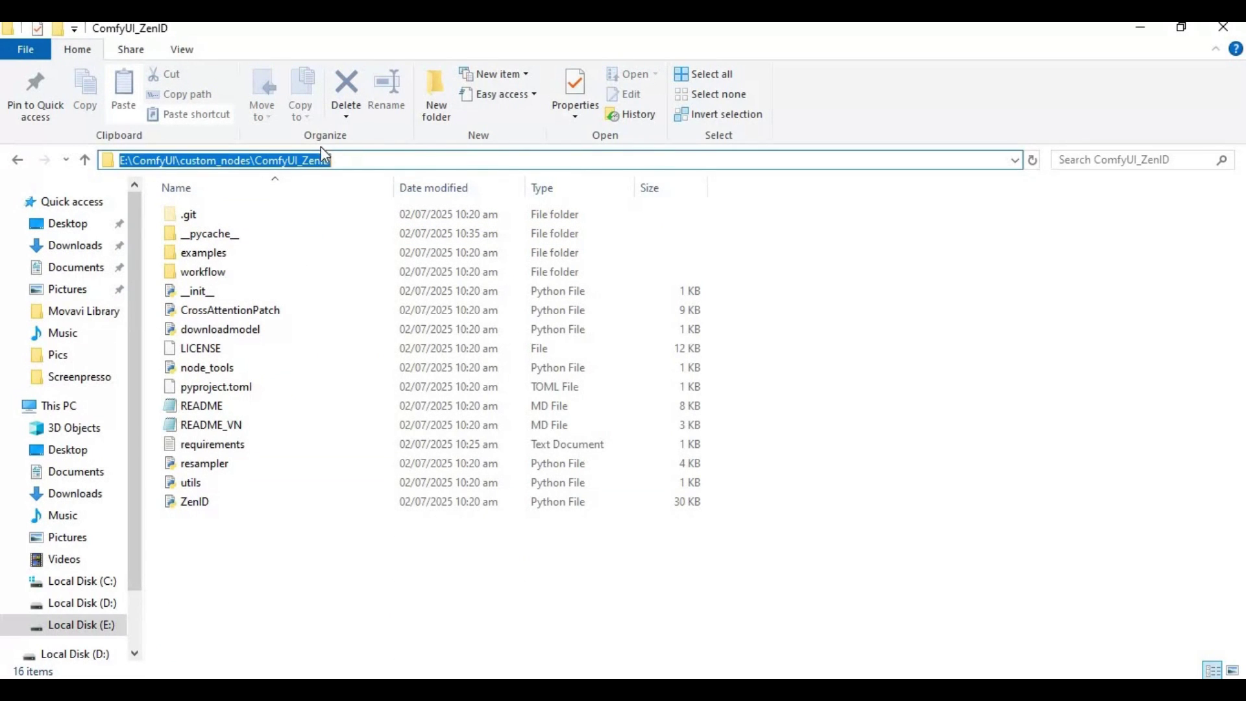
right_click(294, 165)
left_click(370, 224)
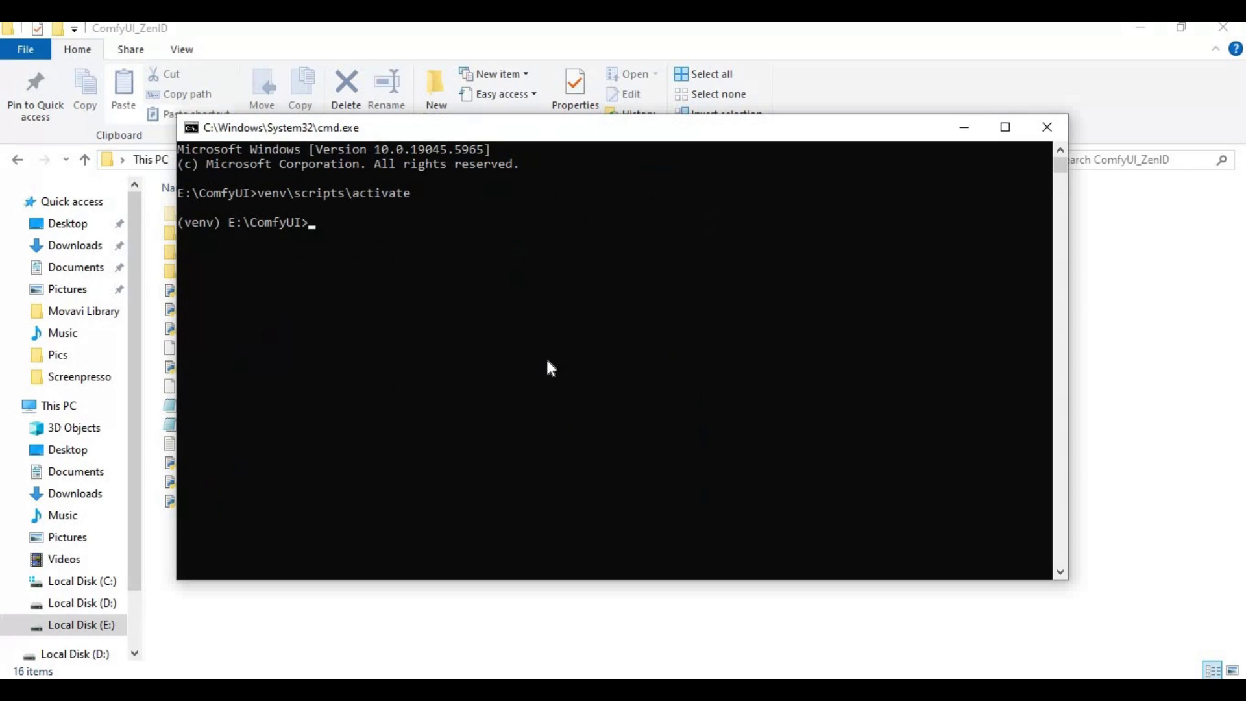
type("cd")
right_click(421, 399)
key("Return")
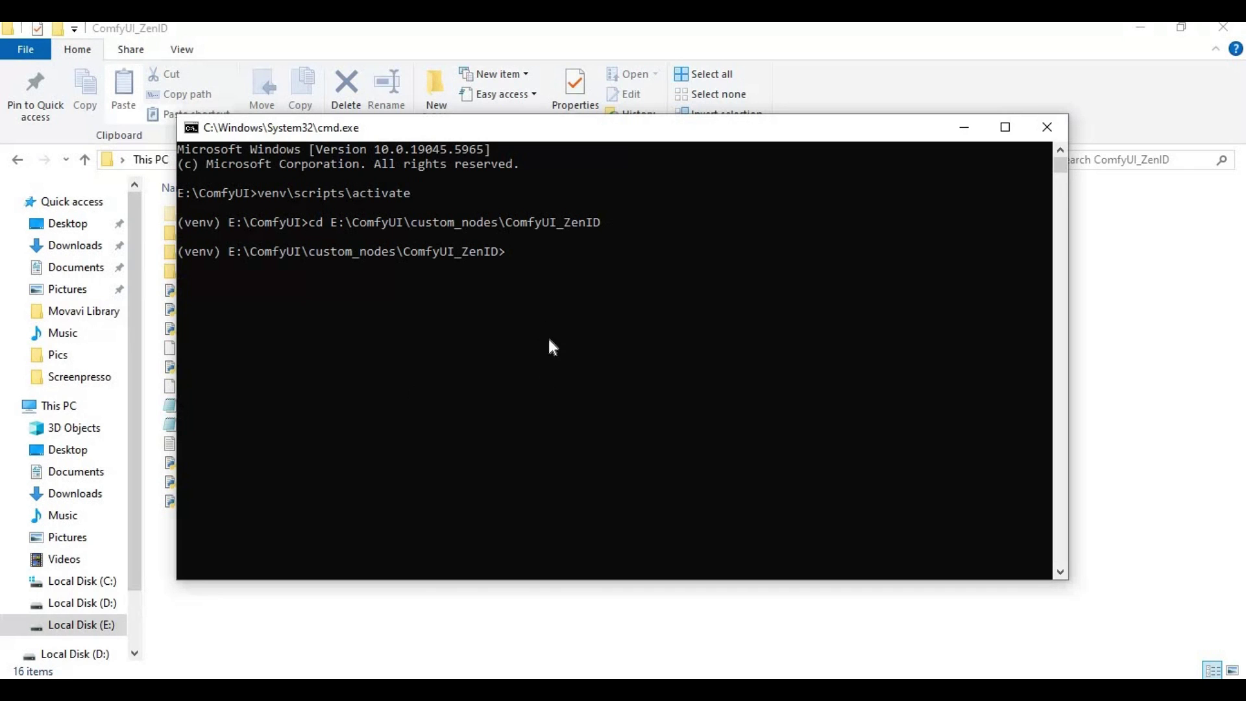
Step: Copy the file name of the downloadmodel Python script in the ComfyUI_ZenID folder in File Explorer
left_click(1157, 387)
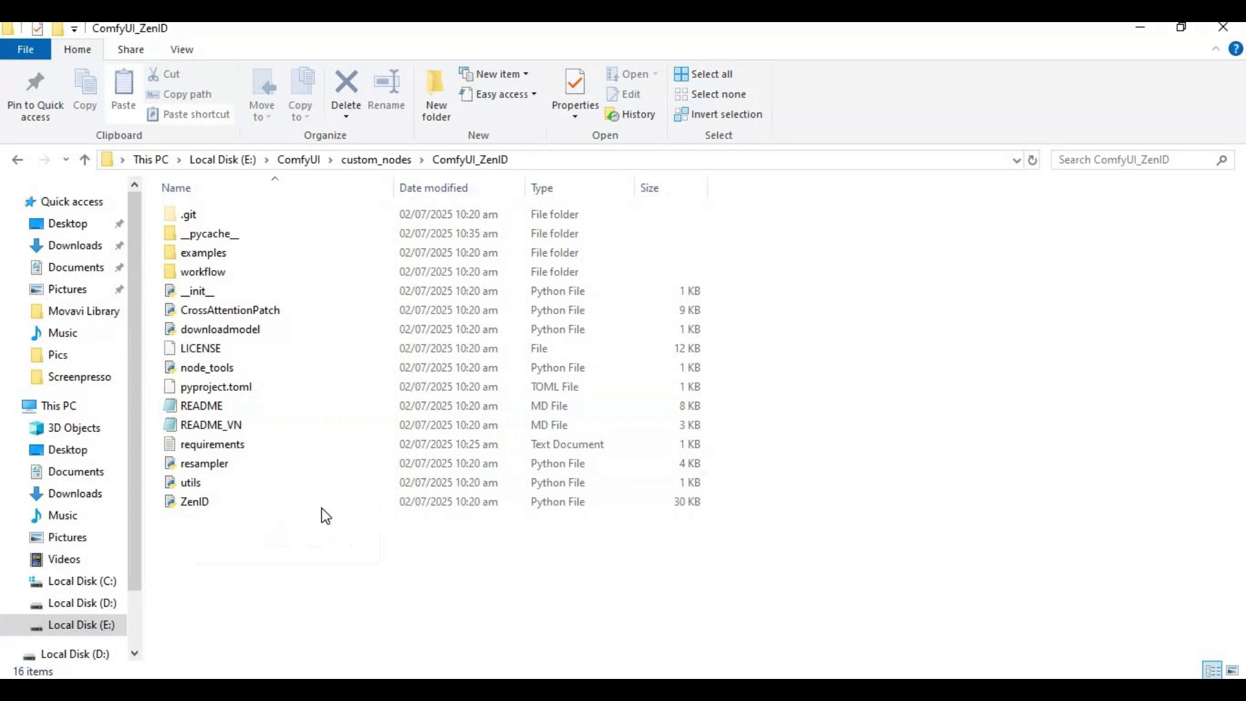
left_click(218, 332)
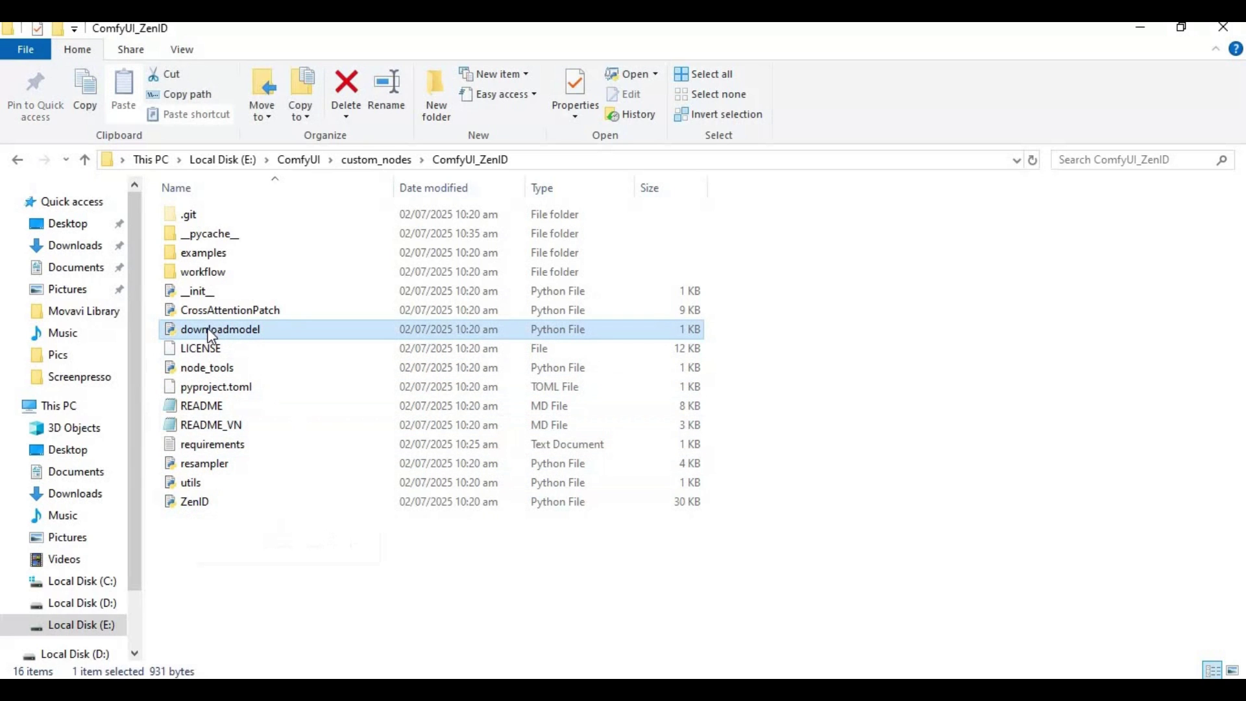
right_click(206, 329)
left_click(196, 334)
right_click(224, 332)
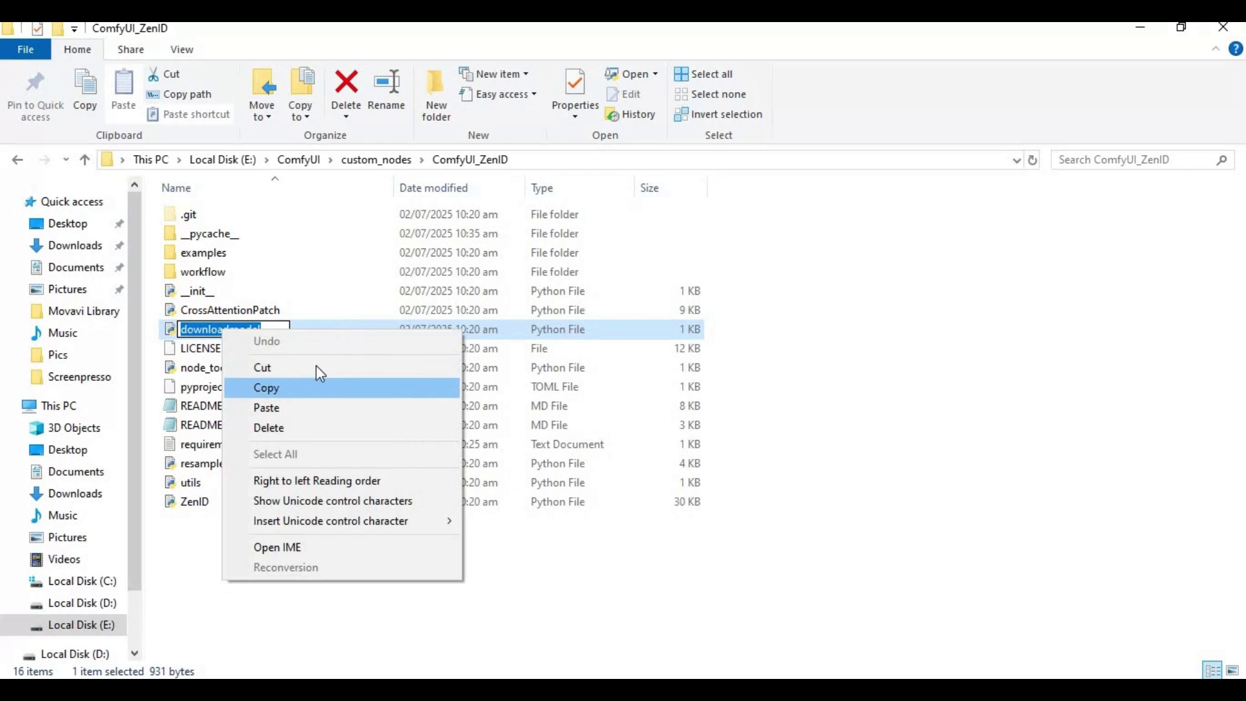
left_click(279, 388)
Step: Run python downloadmodel.py in the activated command prompt to download the ZenID models
key("alt+Tab")
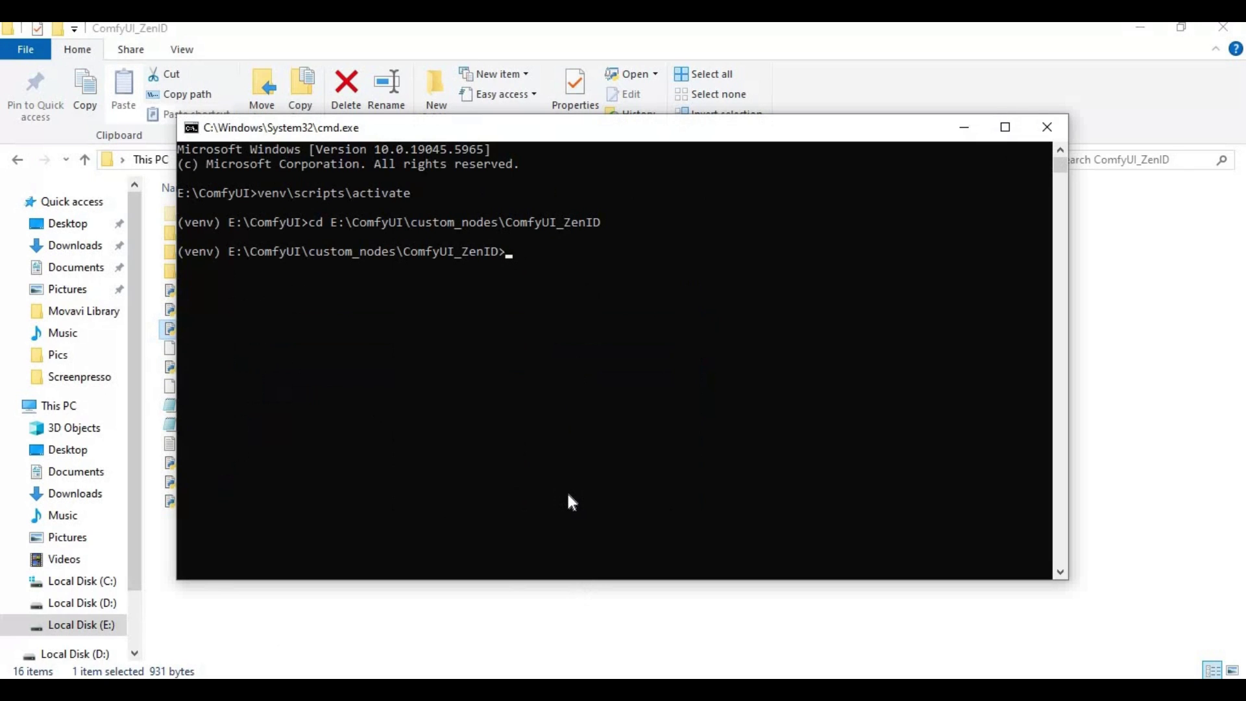
type("python")
key("ctrl+v")
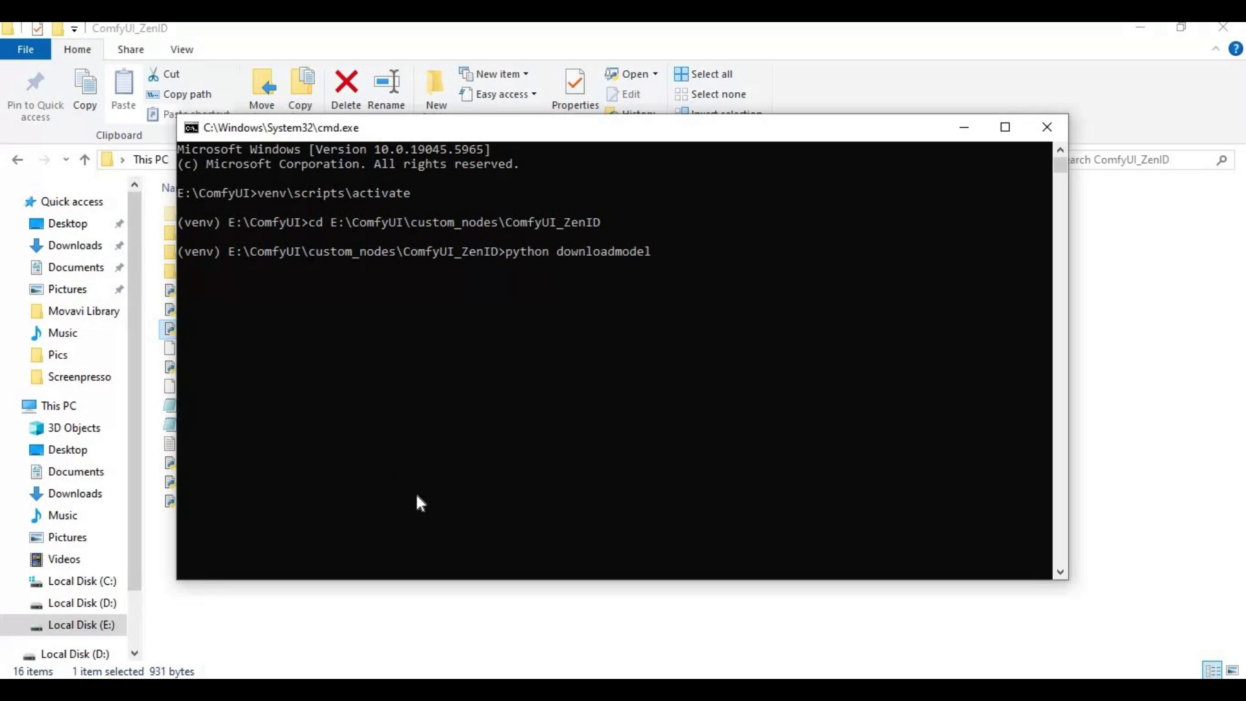
type(".py")
key("Return")
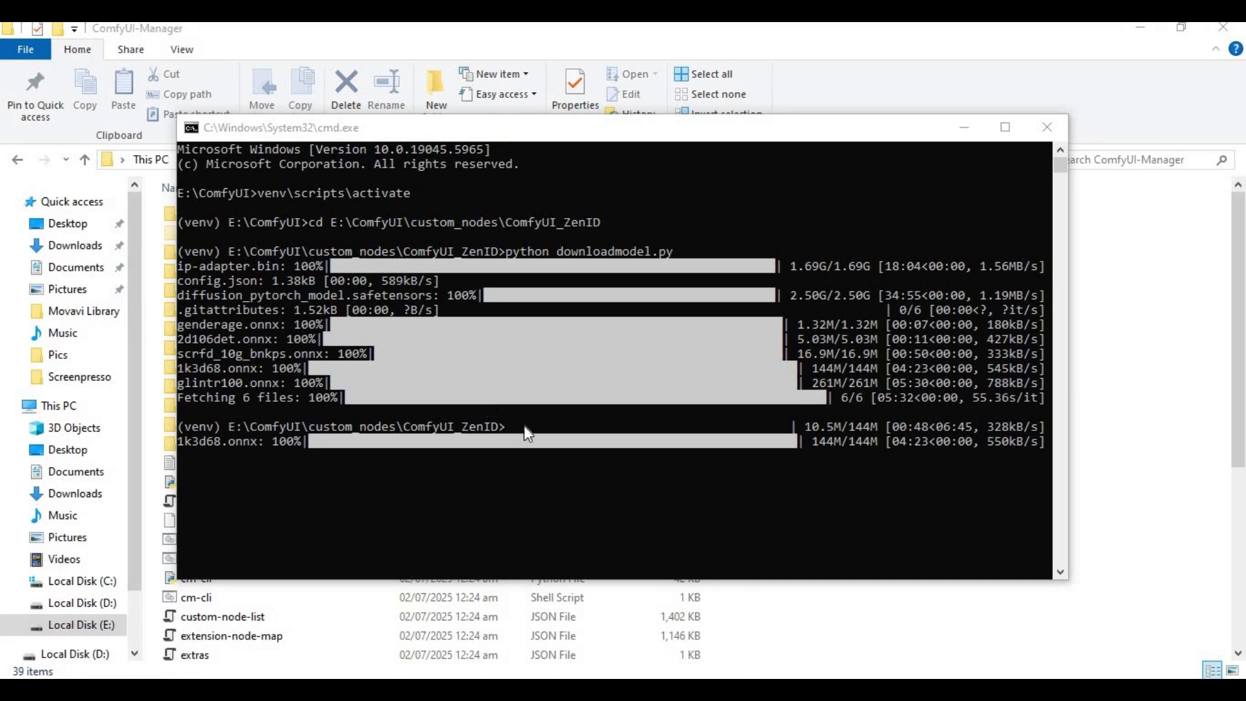
Step: Cut the controlnet, insightface and instantid folders from custom_nodes\models in File Explorer
left_click(807, 601)
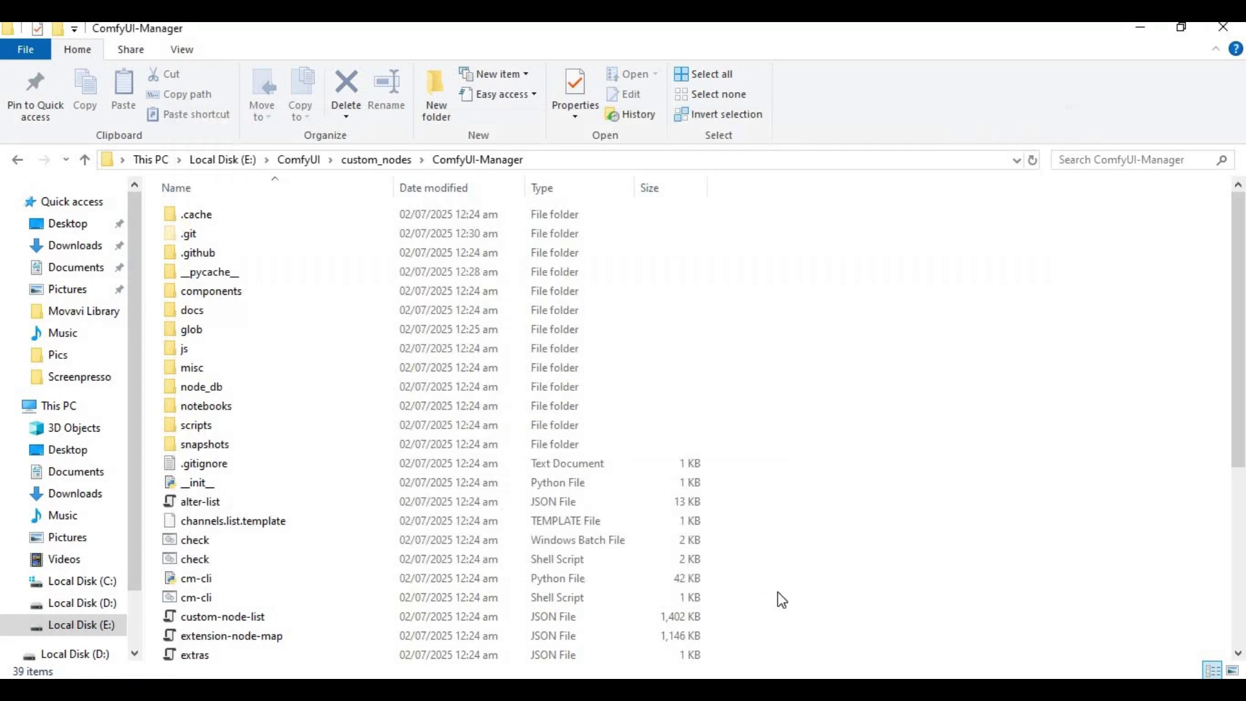
left_click(86, 159)
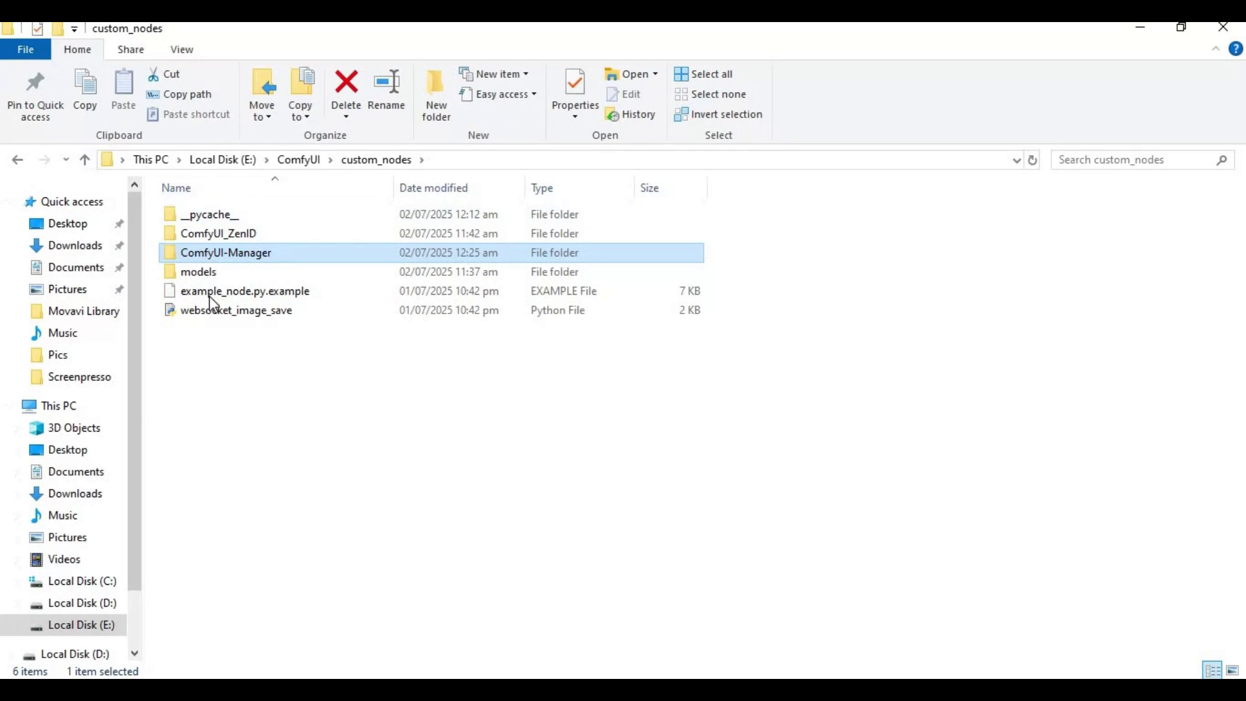
double_click(202, 271)
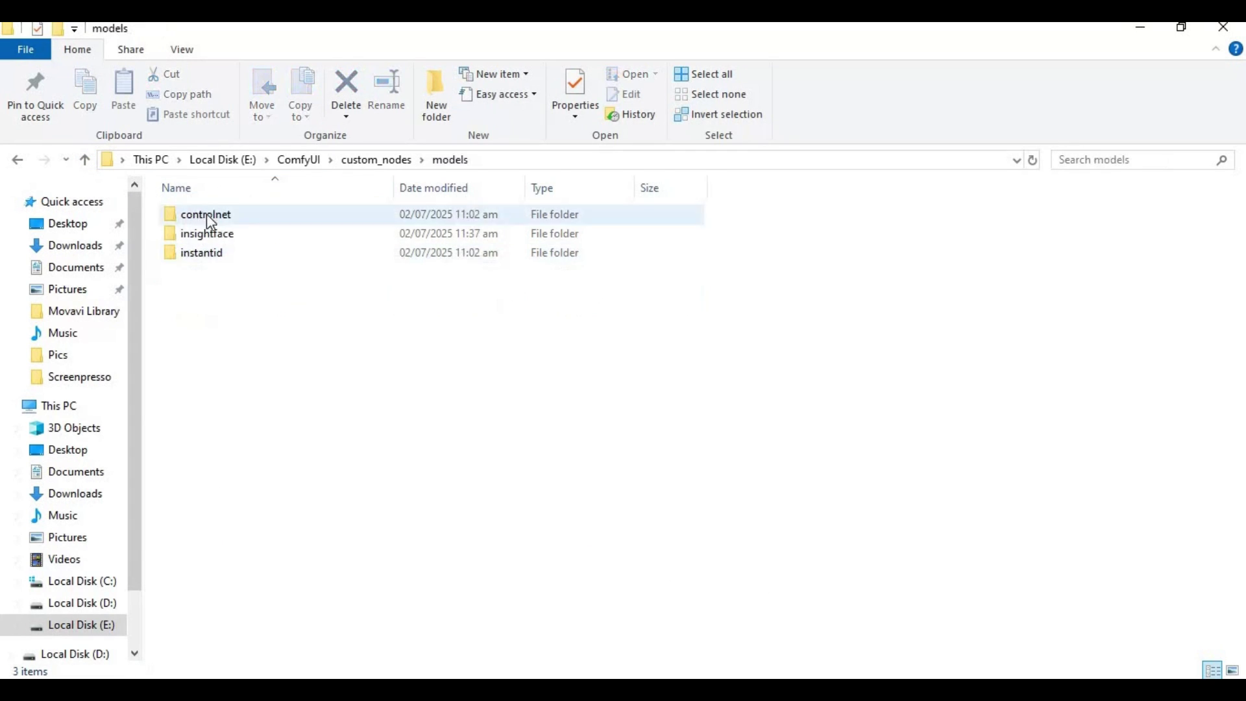
left_click_drag(235, 287, 192, 215)
right_click(192, 214)
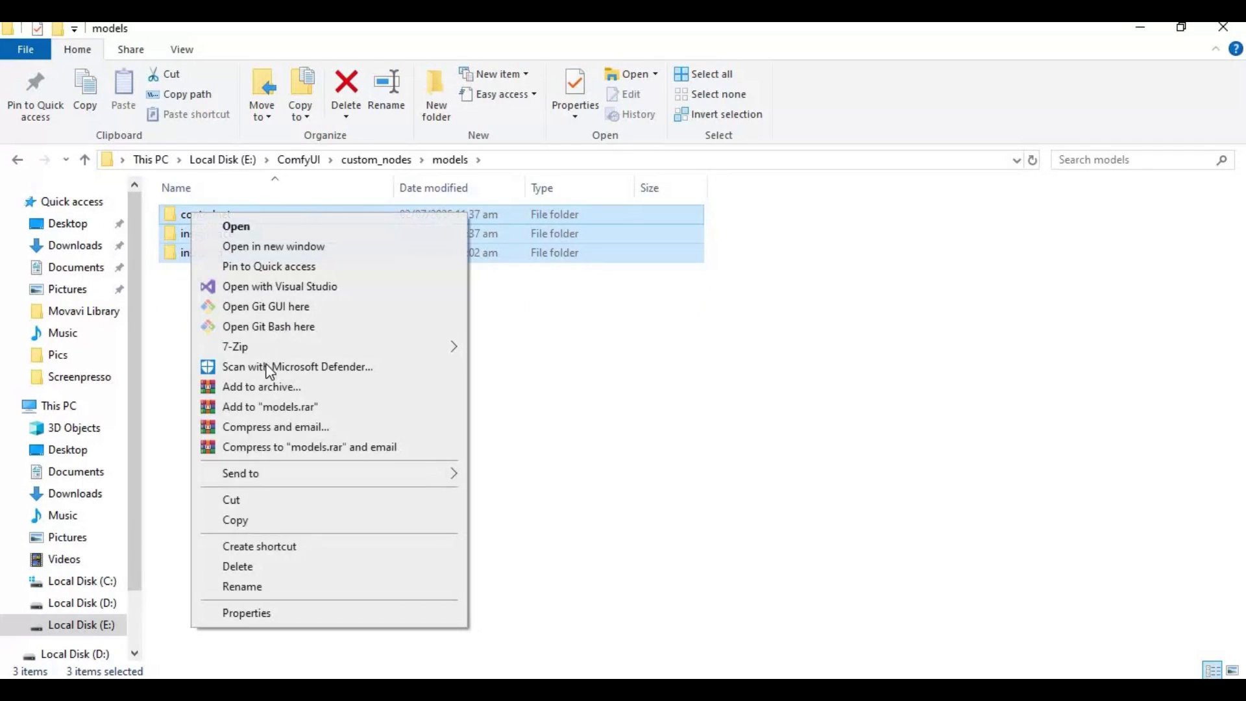
left_click(236, 499)
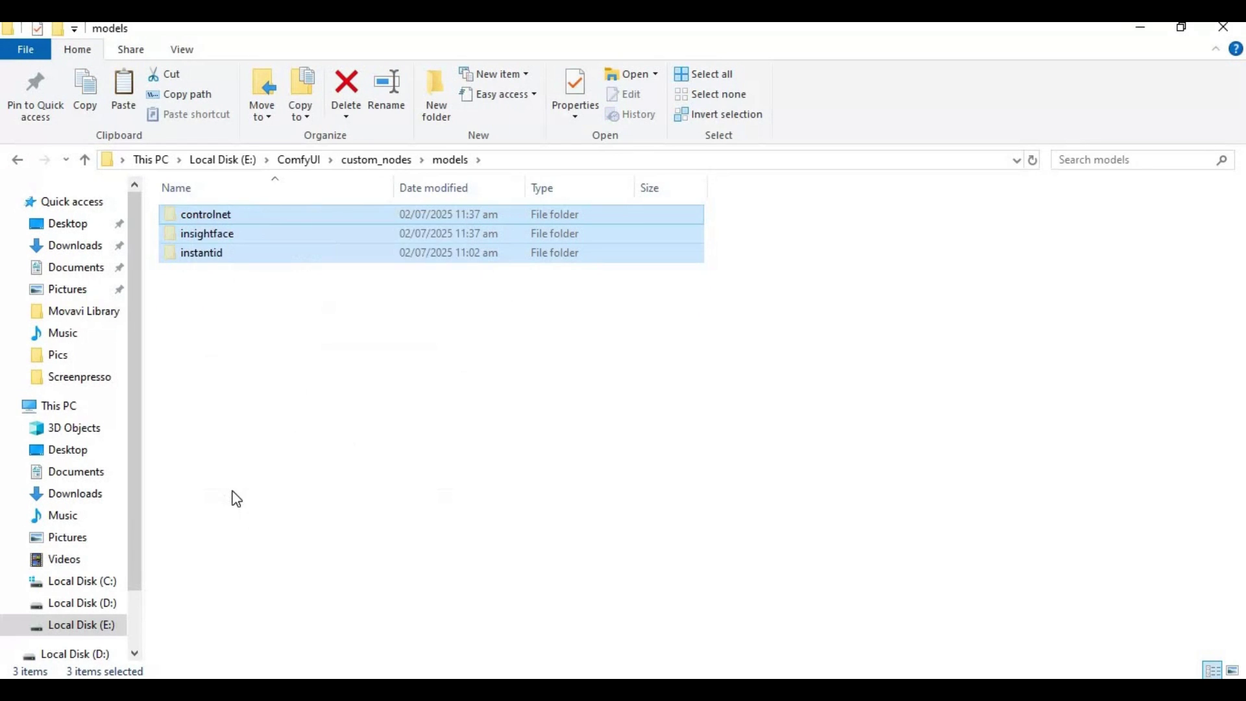
Step: Paste the cut model folders into E:\ComfyUI\models
left_click(87, 161)
left_click(87, 160)
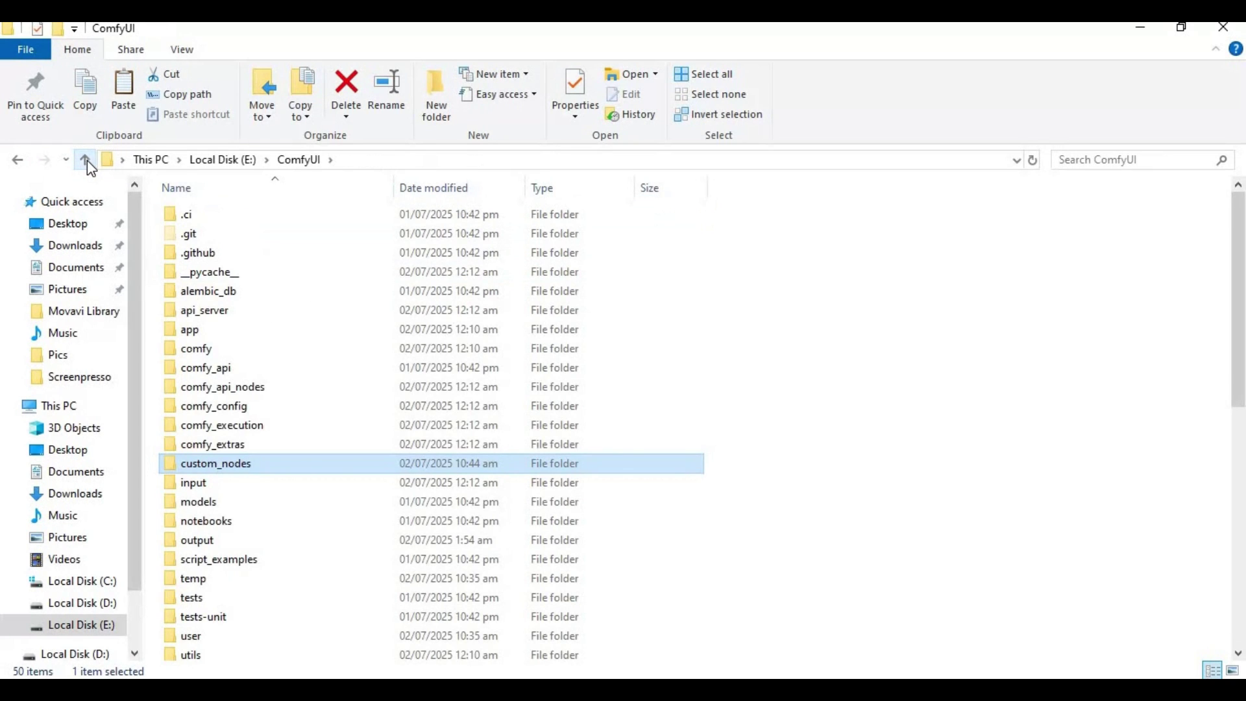
scroll(292, 369, "down", 2)
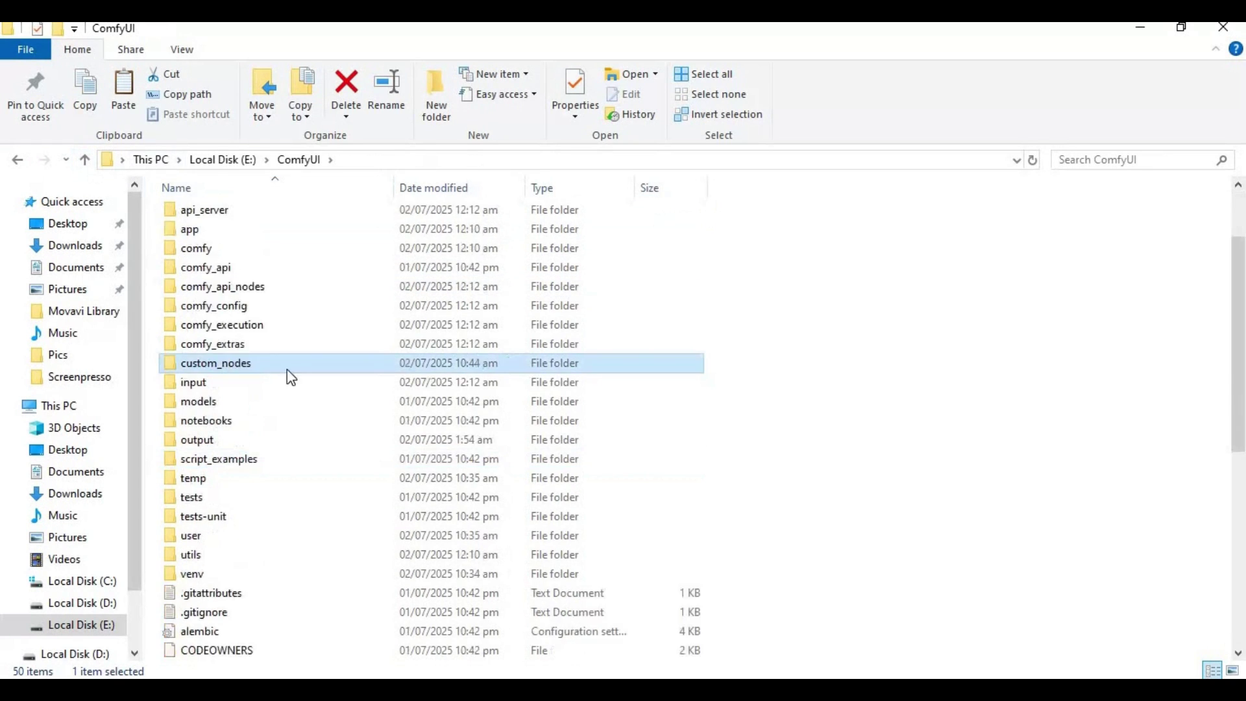
double_click(202, 402)
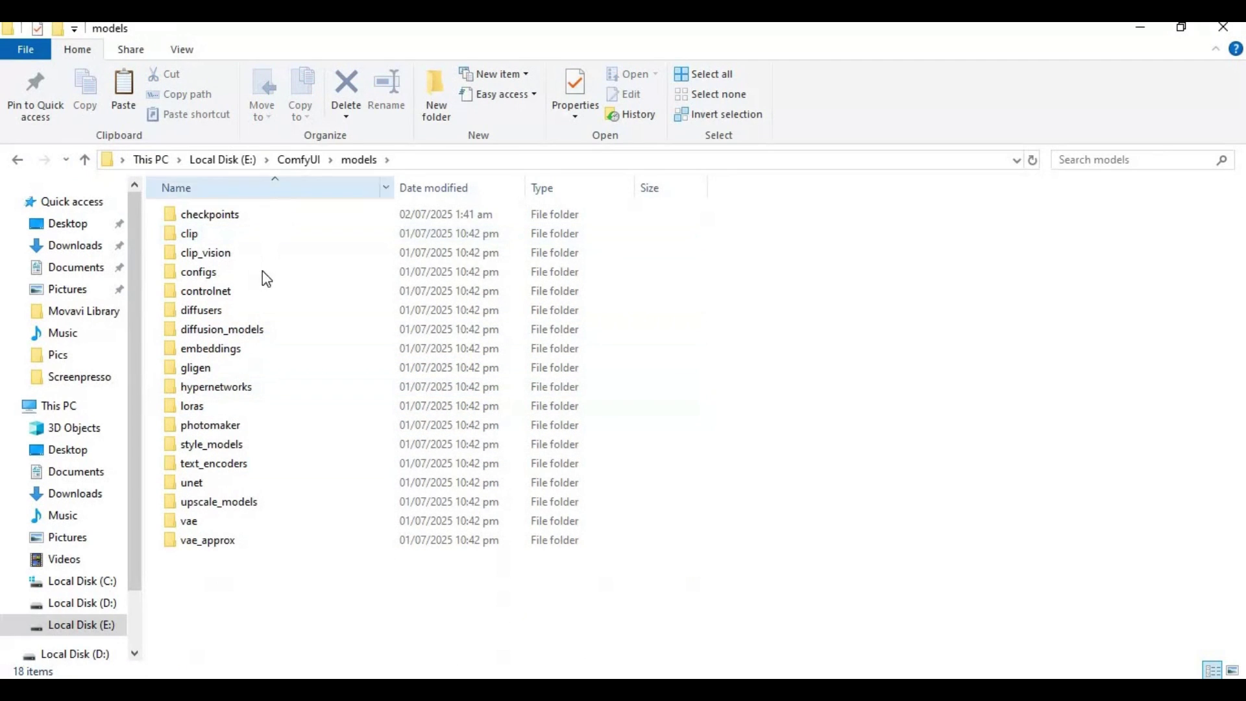
right_click(680, 384)
left_click(746, 189)
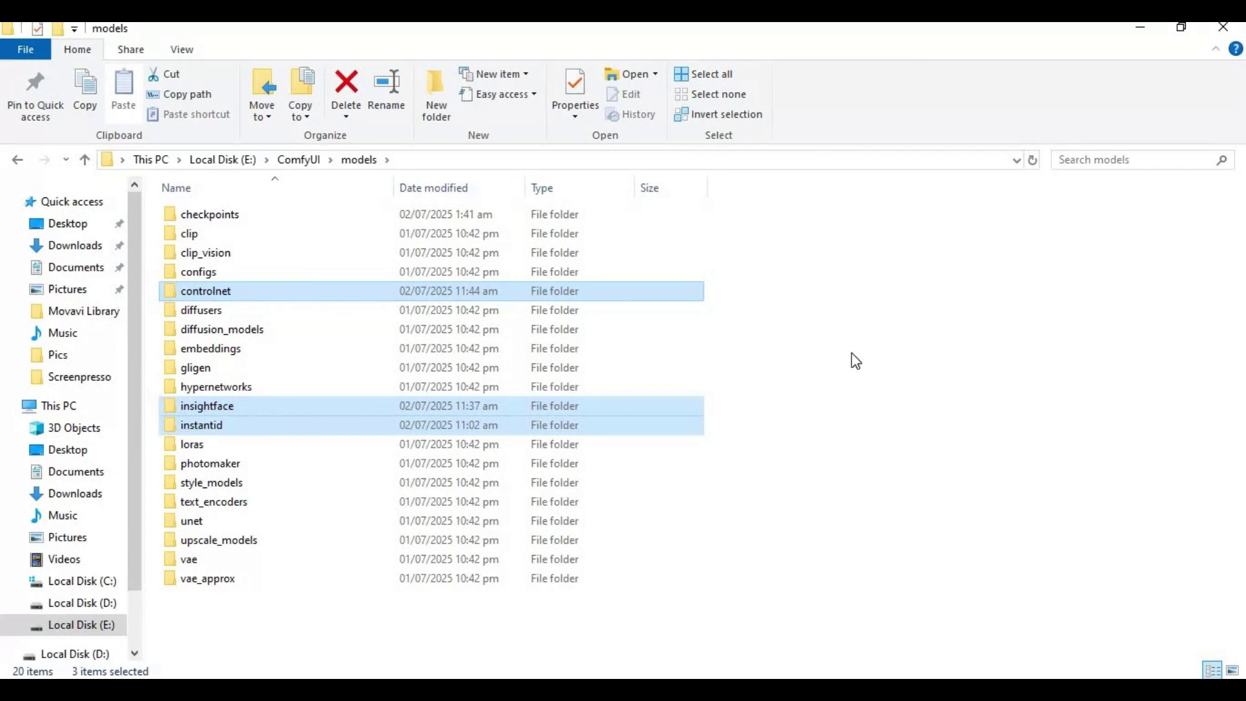
left_click(478, 430)
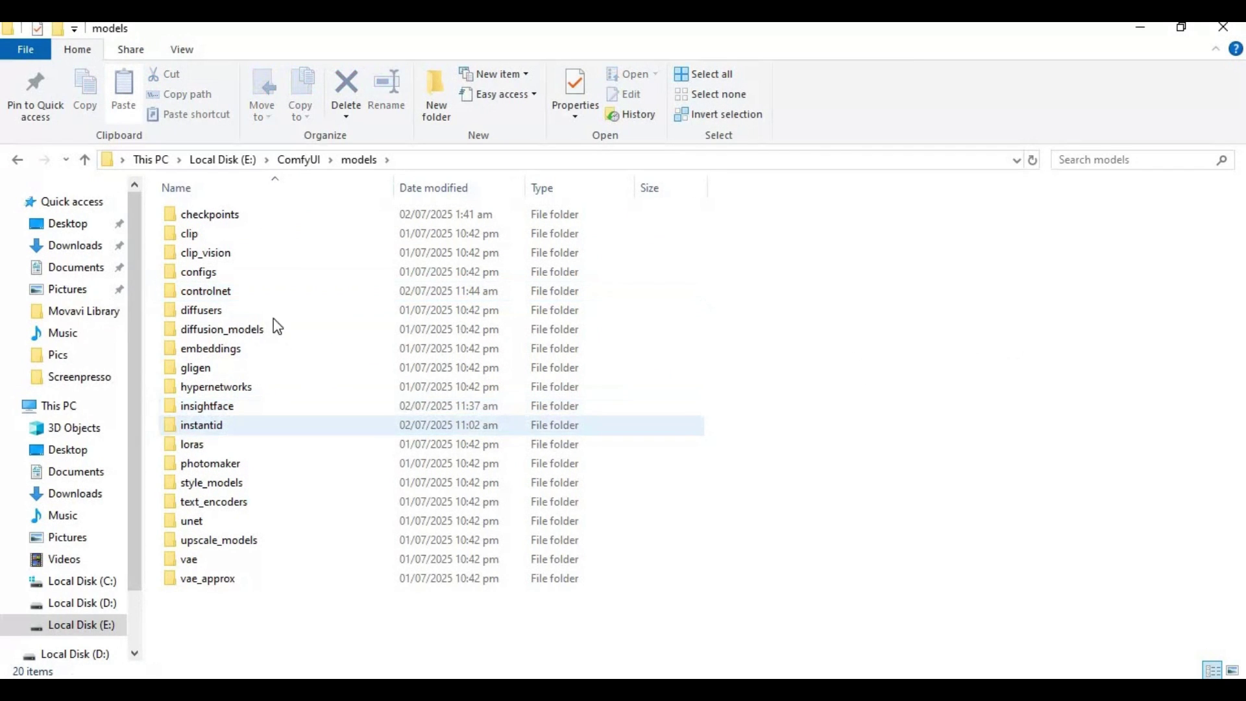
Step: Check the contents of the controlnet and instantid folders in ComfyUI\models
double_click(207, 291)
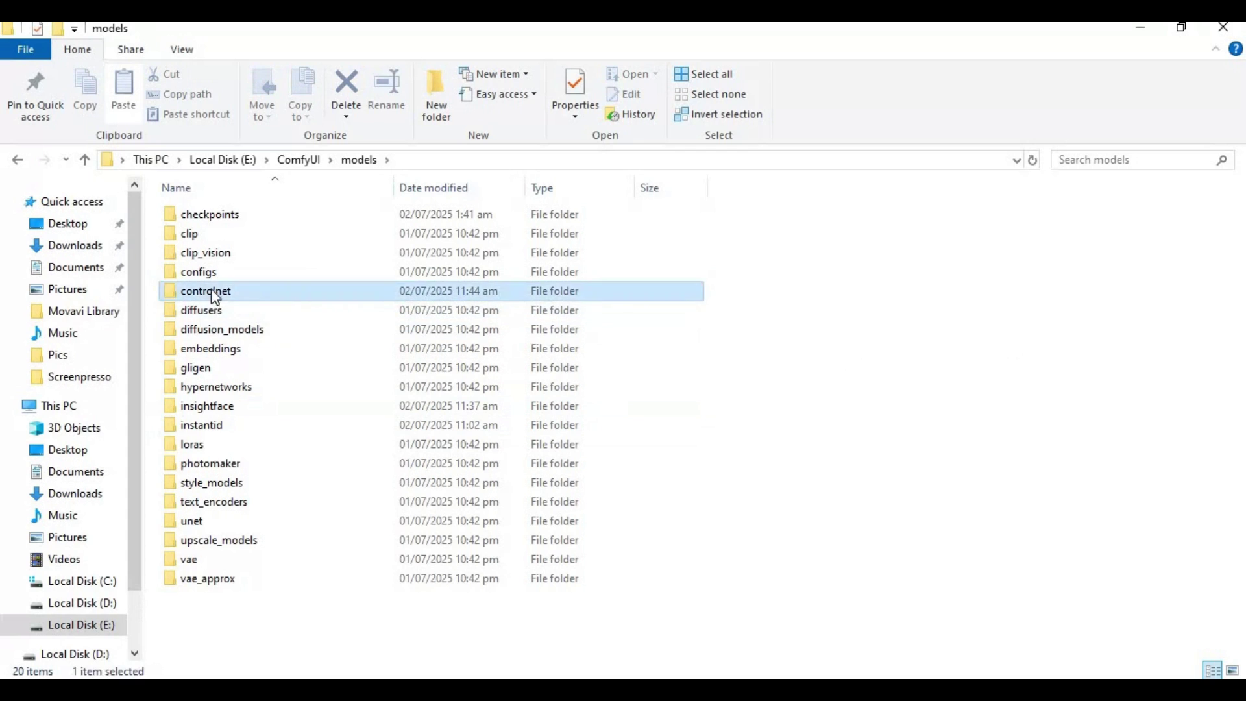
left_click(86, 160)
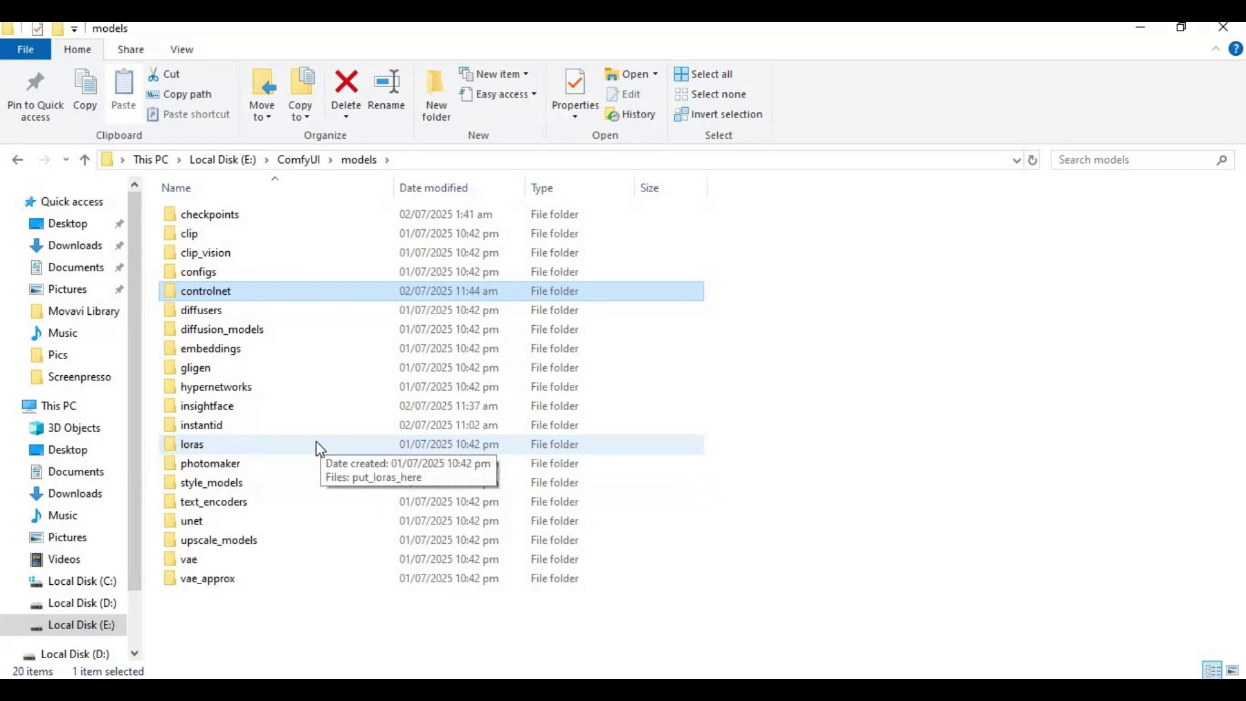
double_click(201, 426)
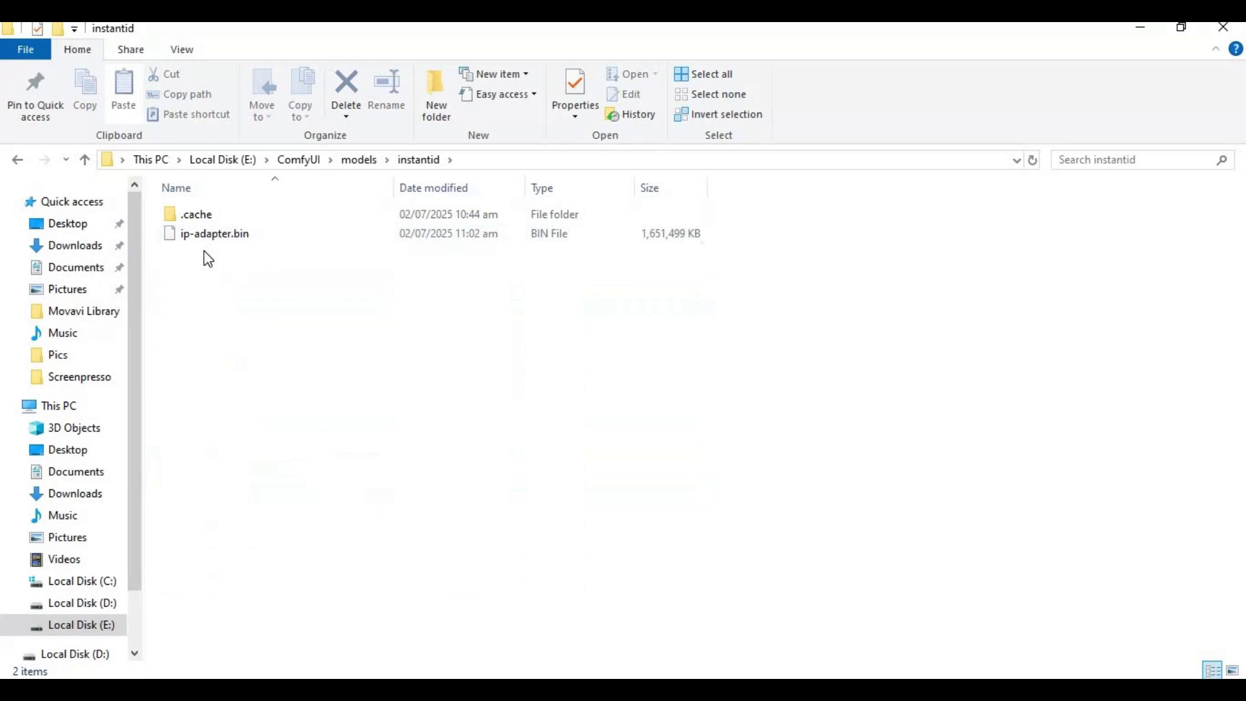
left_click(85, 160)
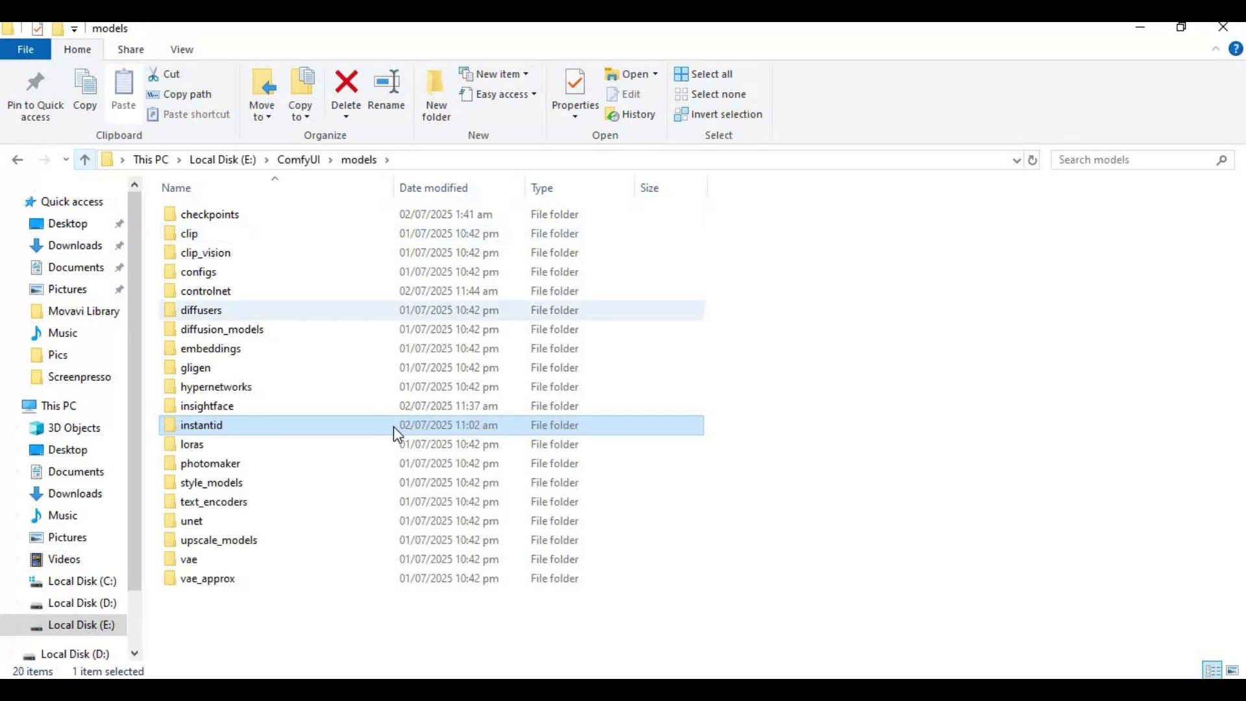
Step: Launch ComfyUI from the E:\ComfyUI folder and open 127.0.0.1:8188 in the Opera browser
left_click(85, 160)
scroll(398, 425, "down", 8)
double_click(193, 632)
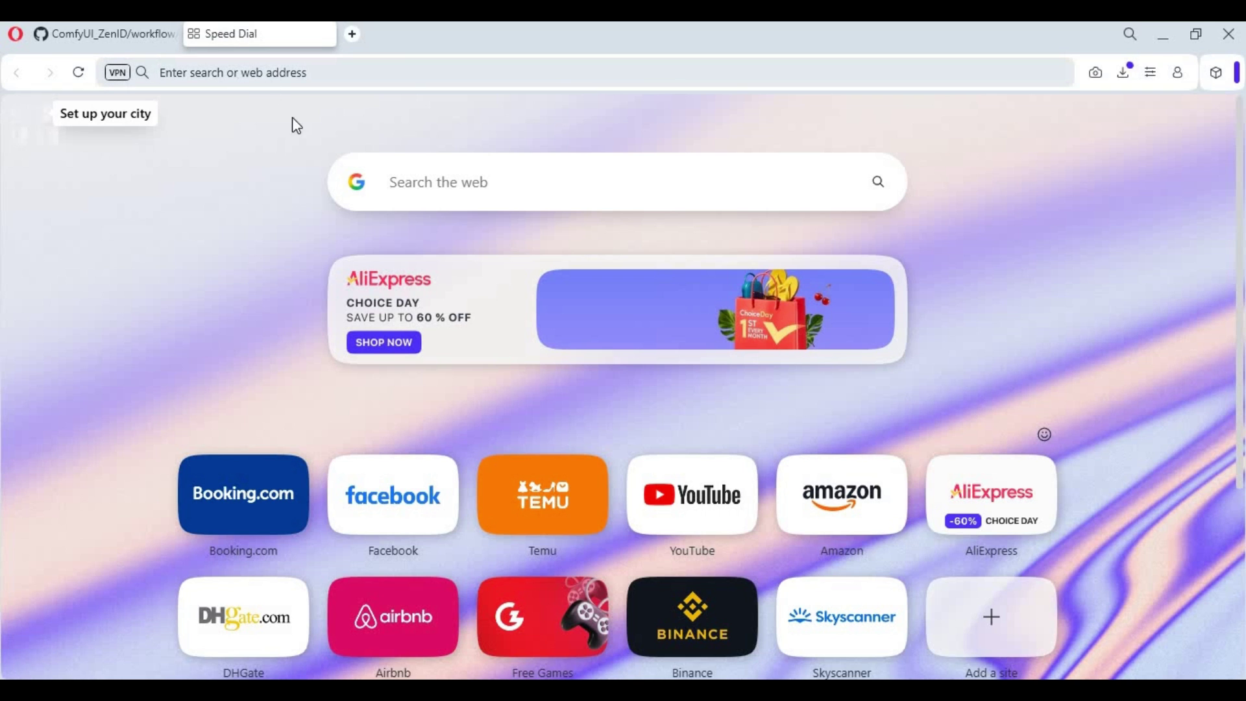
right_click(237, 76)
left_click(321, 187)
key("Return")
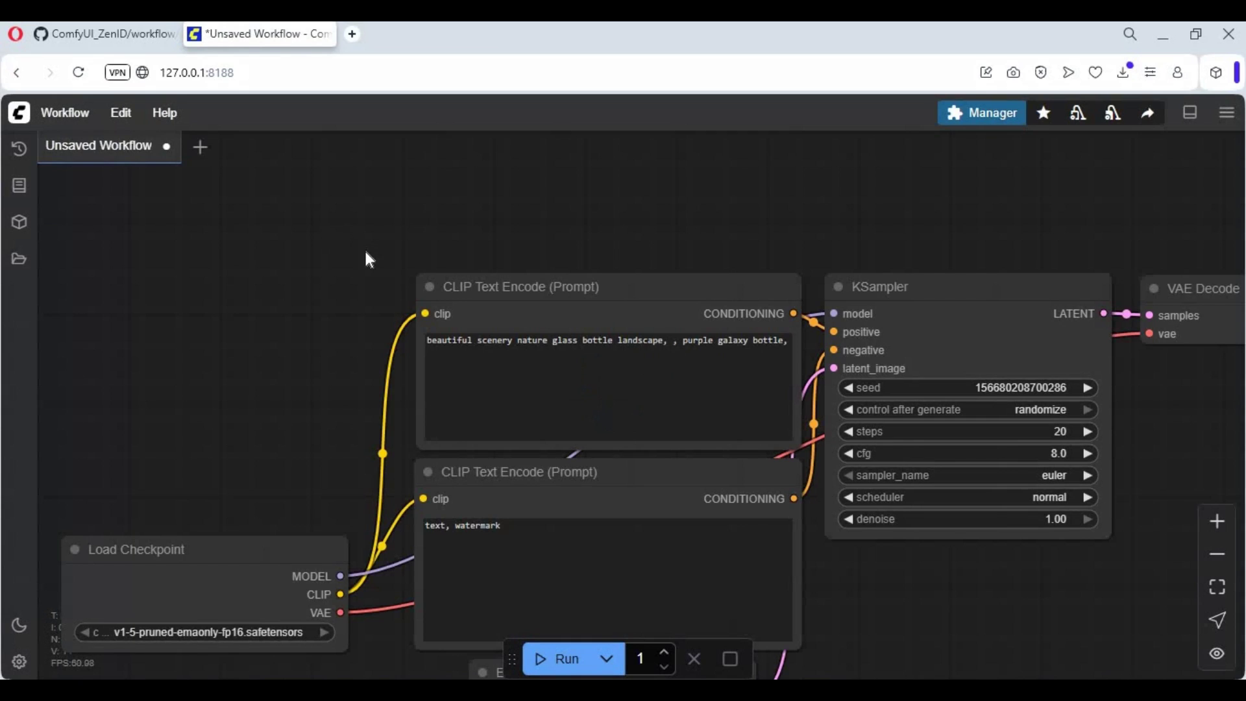
Step: Open the downloaded ZenID_FaceSwap workflow file in ComfyUI
scroll(367, 259, "down", 3)
left_click_drag(220, 342, 173, 332)
scroll(172, 332, "up", 1)
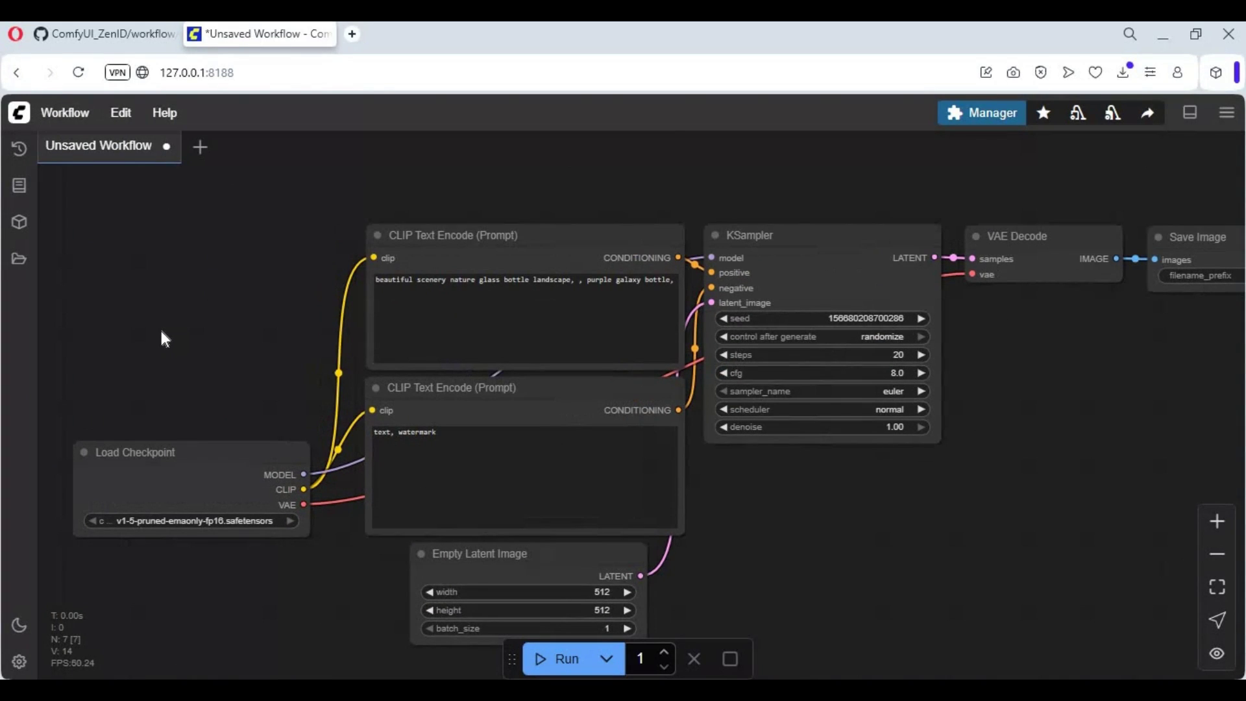
left_click(71, 116)
left_click(91, 185)
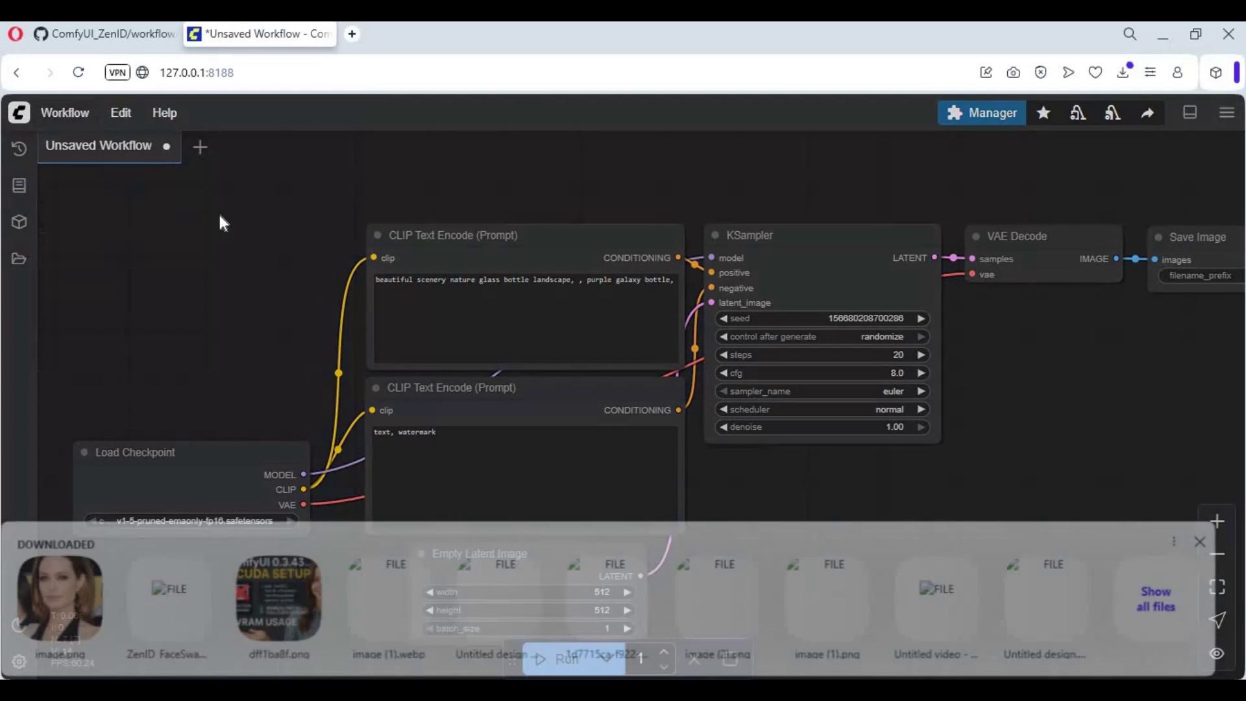
left_click(173, 601)
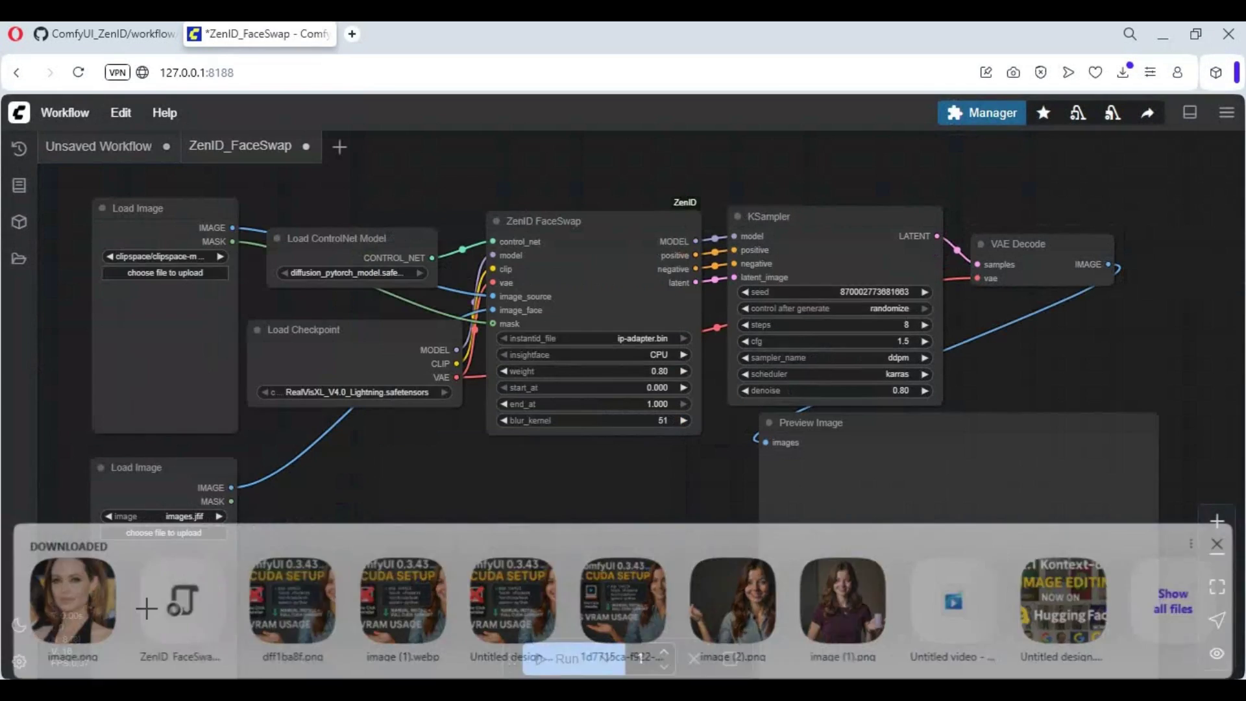
scroll(461, 434, "down", 5)
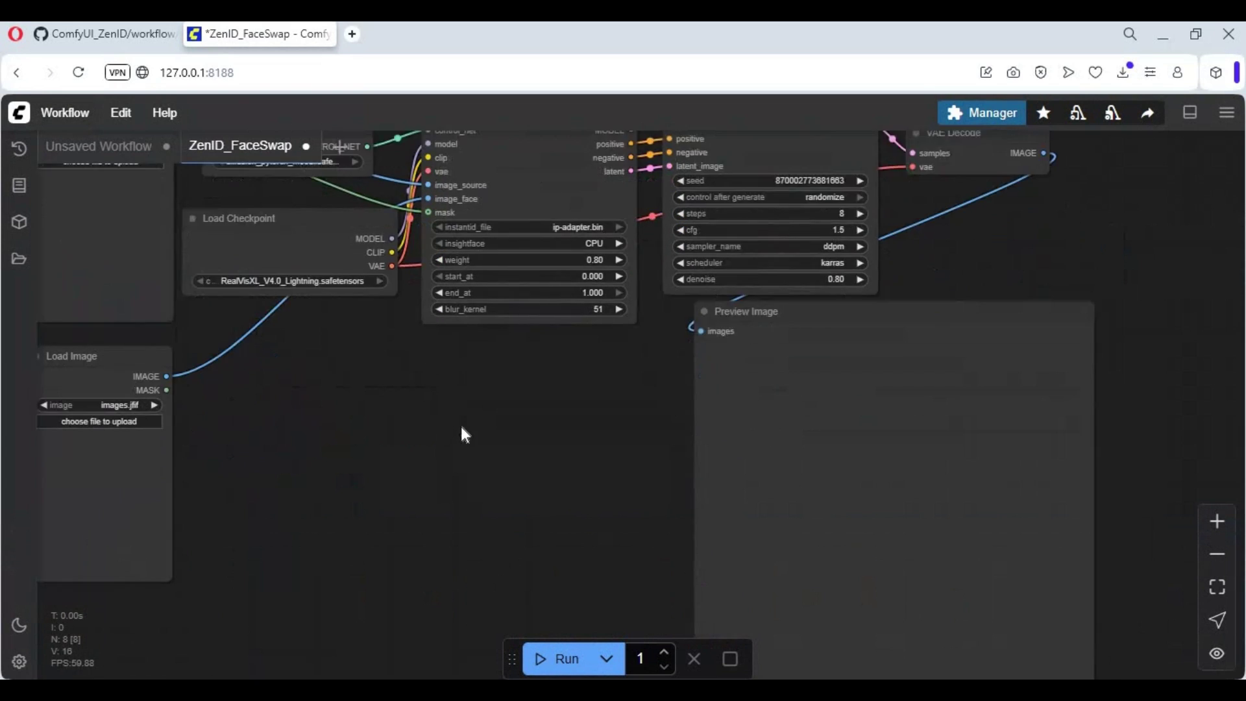
scroll(580, 447, "down", 3)
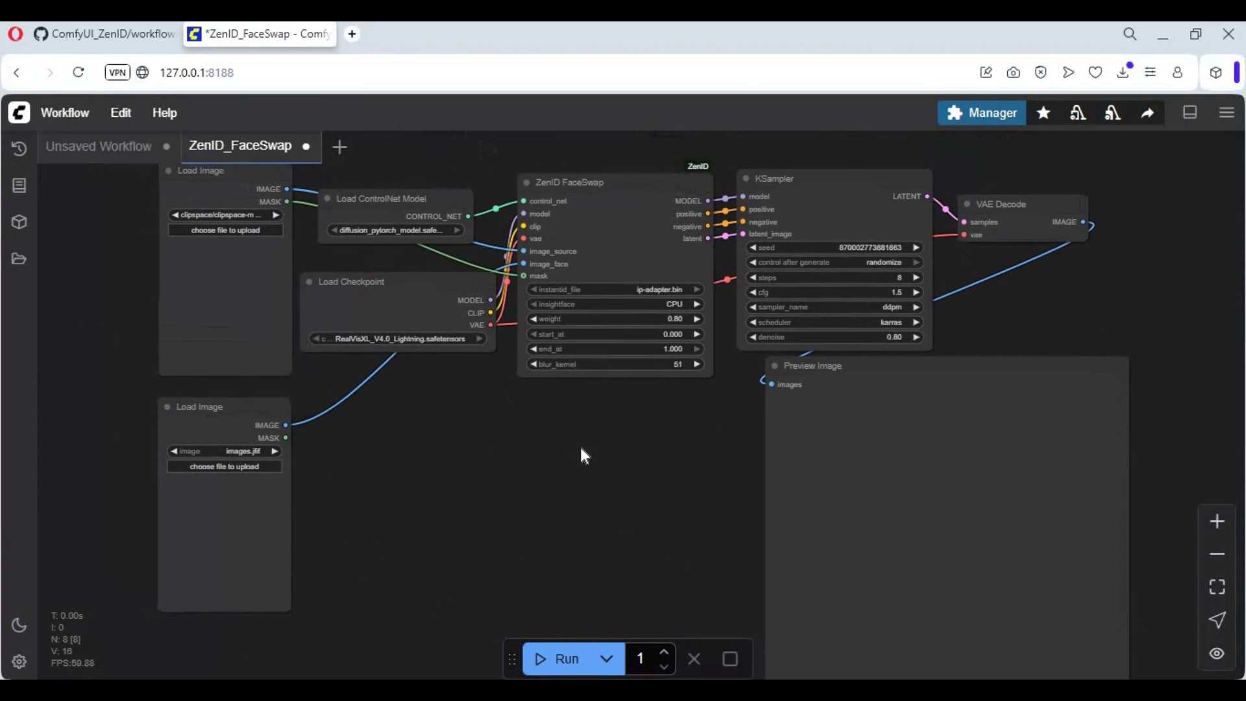
scroll(486, 433, "down", 2)
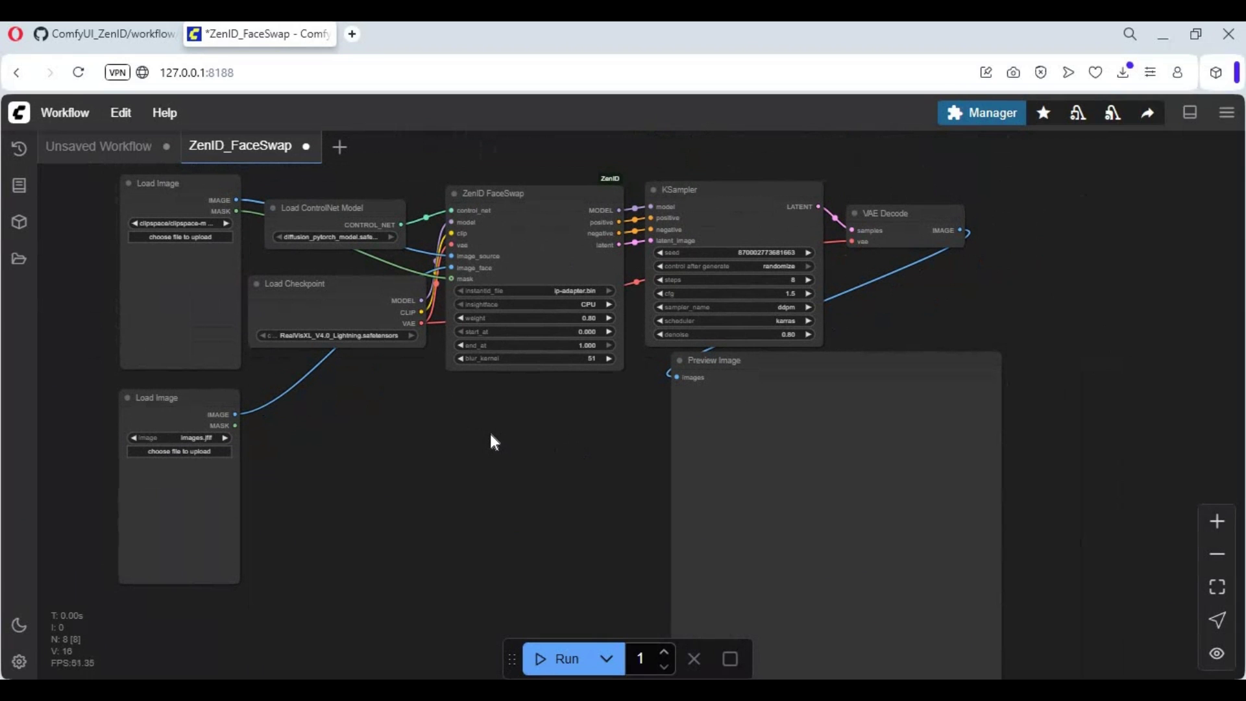
scroll(625, 471, "up", 3)
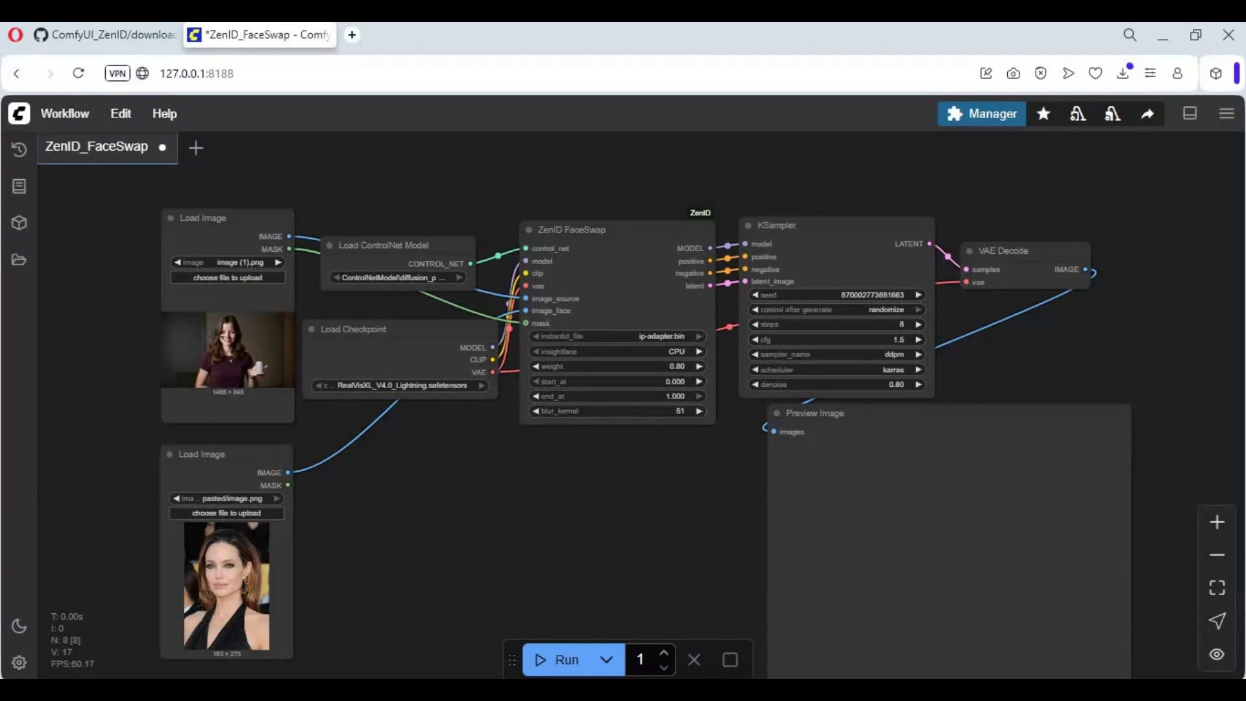
Step: Mask the woman's face in the upper Load Image node with a thicker MaskEditor brush and save the mask
right_click(210, 364)
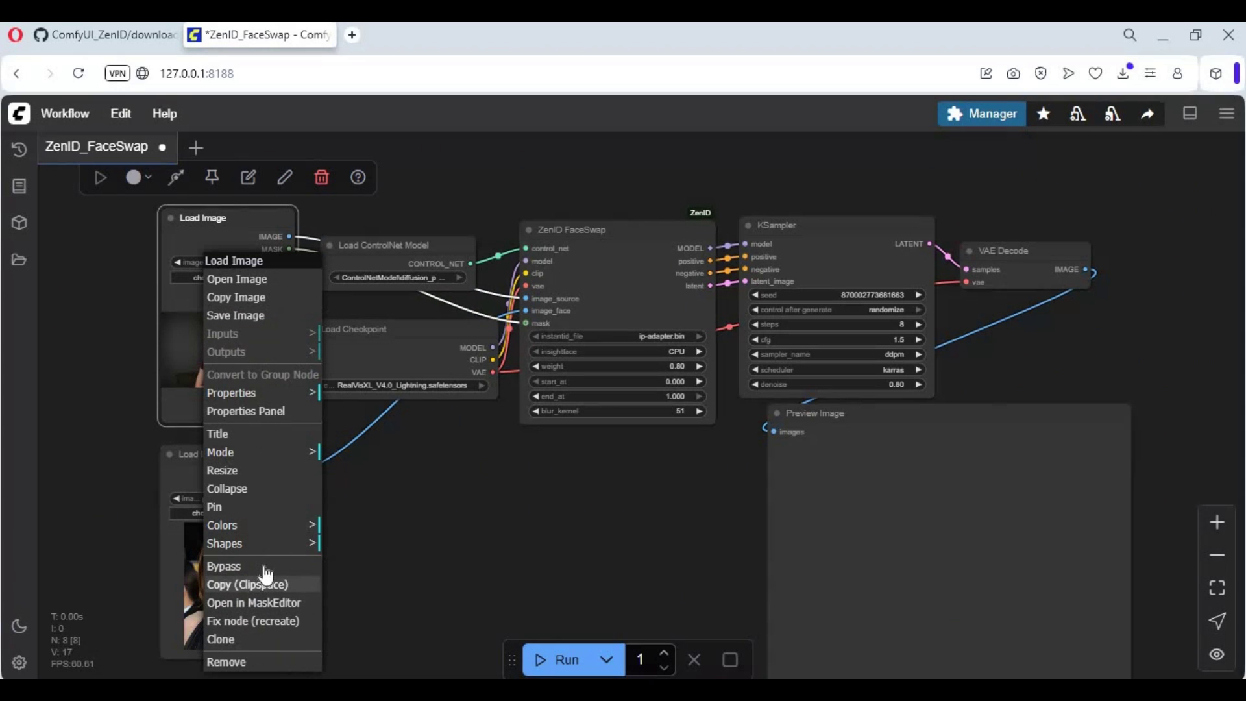
left_click(260, 603)
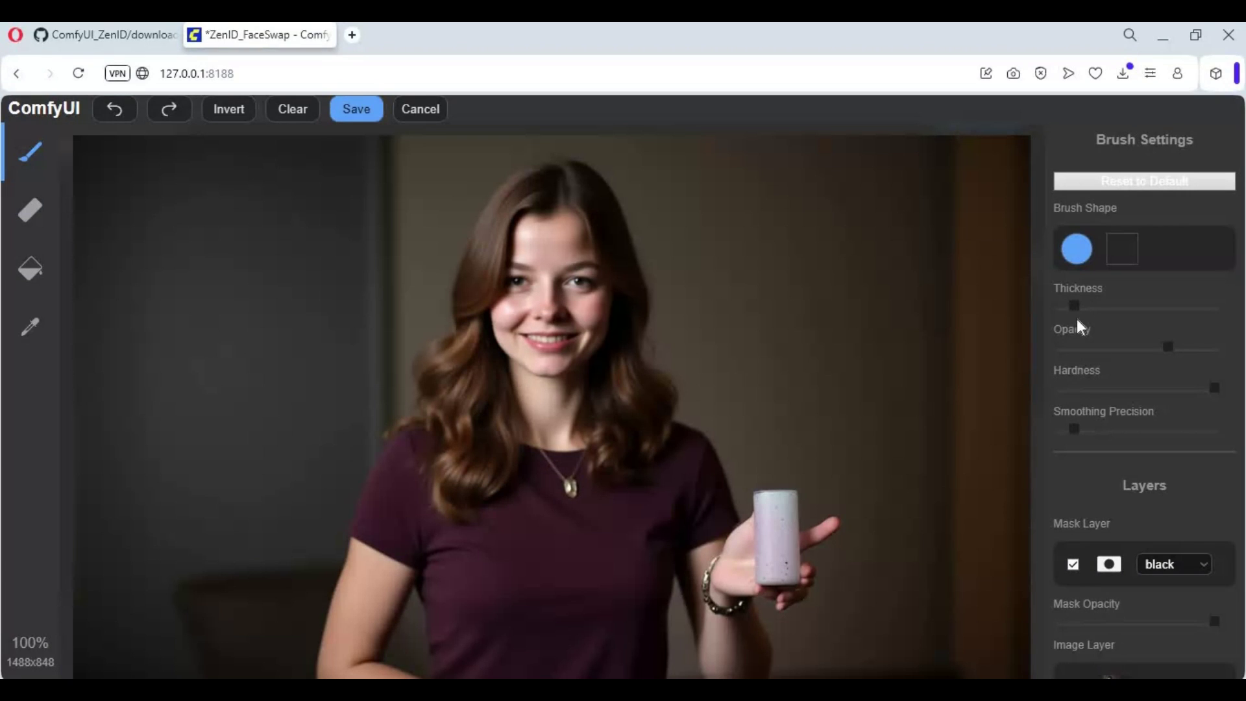
mouse_move(1074, 305)
left_mouse_down()
mouse_move(1137, 318)
mouse_move(1148, 306)
left_mouse_up()
mouse_move(546, 229)
left_mouse_down()
mouse_move(519, 287)
mouse_move(527, 316)
mouse_move(562, 334)
mouse_move(583, 268)
mouse_move(568, 227)
mouse_move(540, 222)
mouse_move(521, 268)
left_mouse_up()
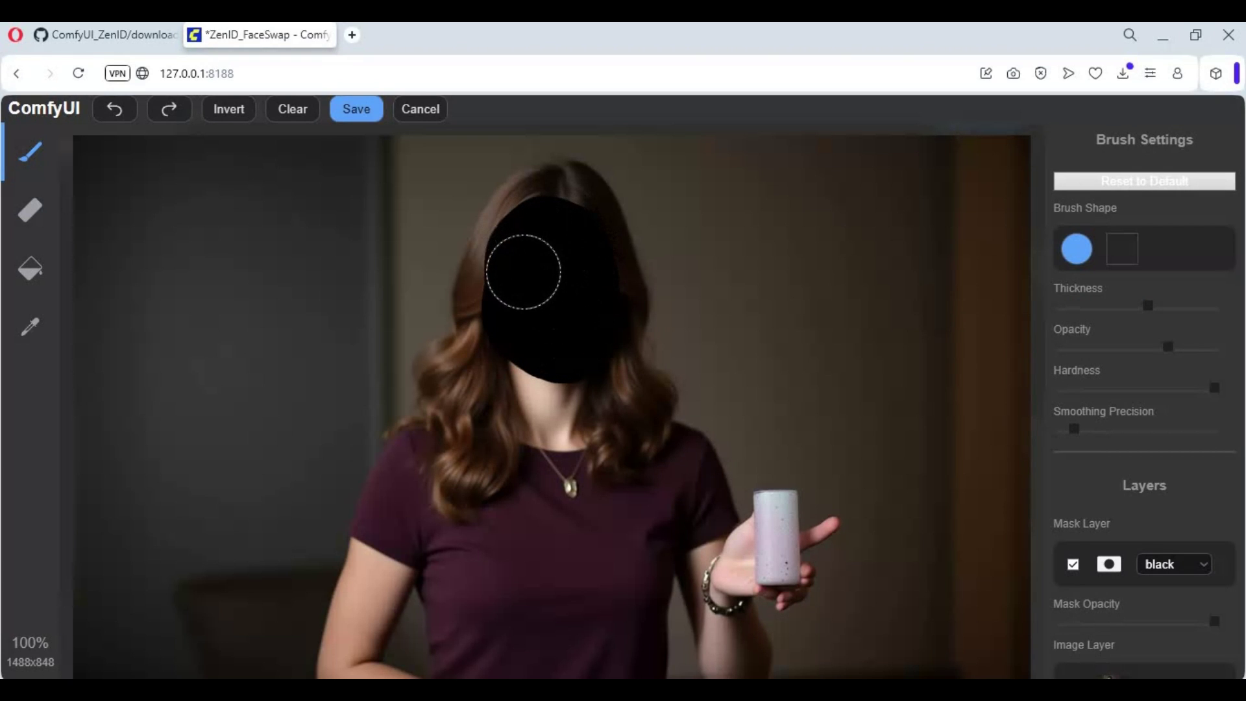
left_click(359, 114)
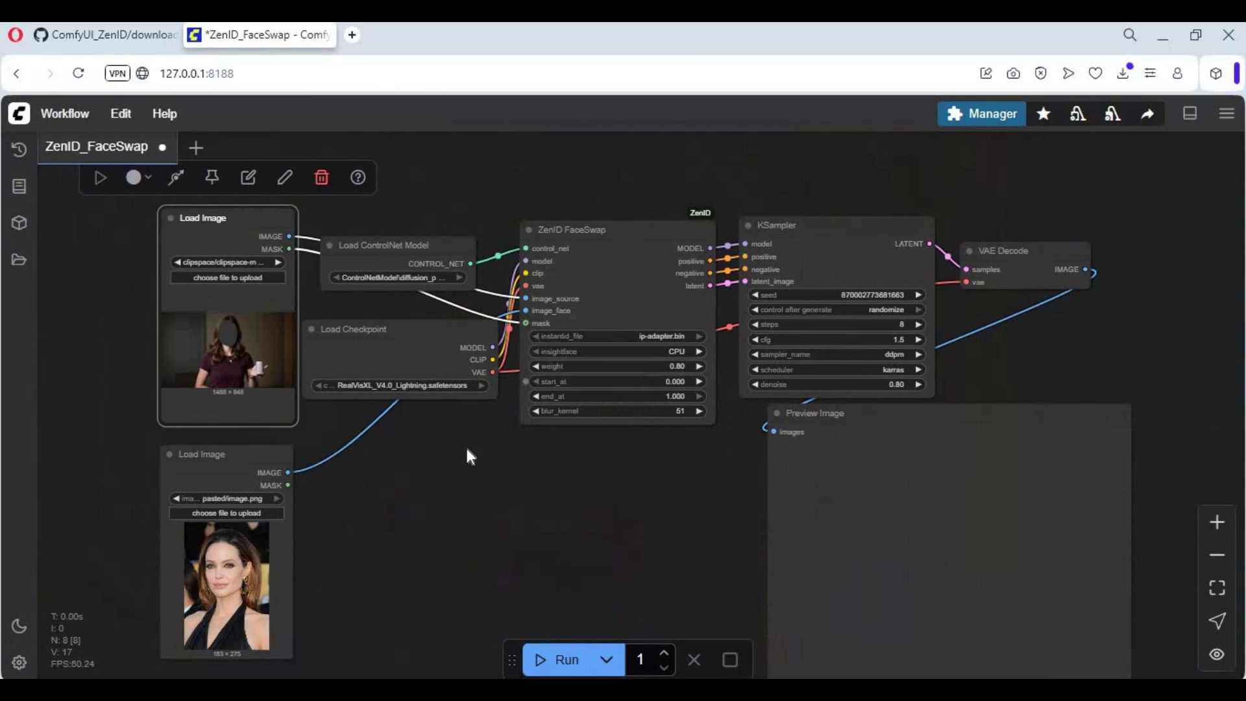
Step: Run the face-swap workflow and examine the generated image in the Preview Image node
left_click(576, 661)
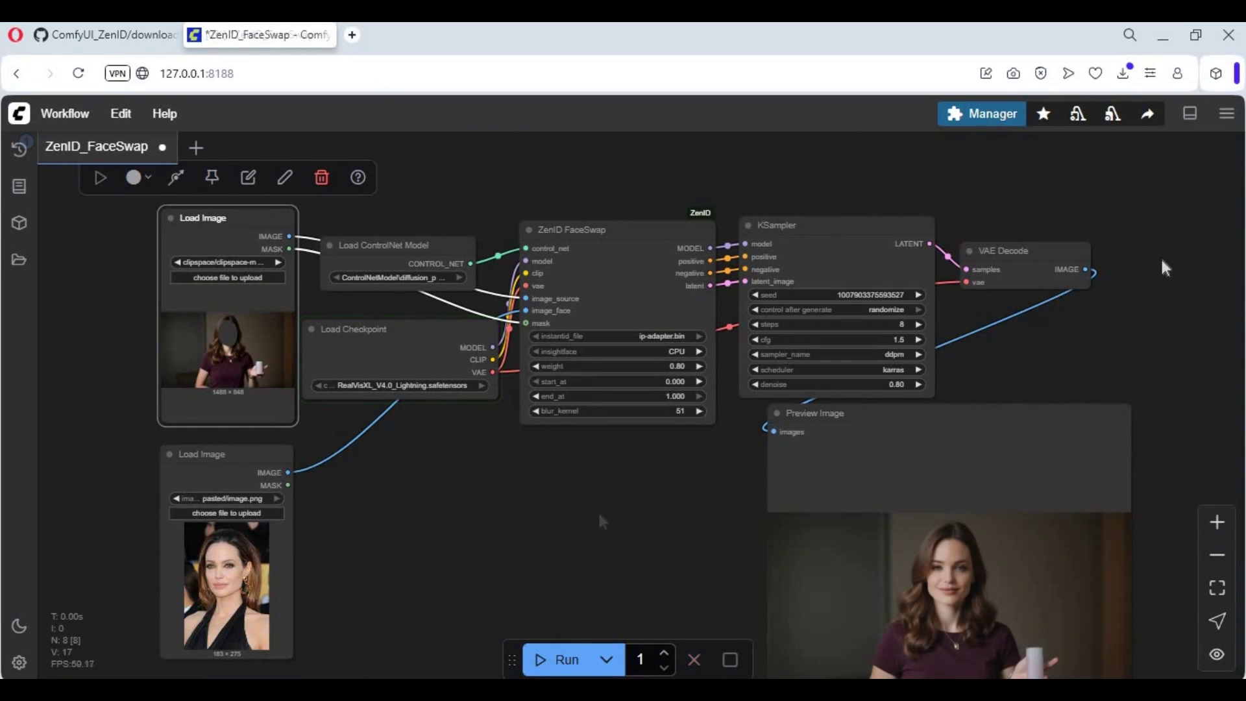
left_click_drag(1152, 303, 1132, 159)
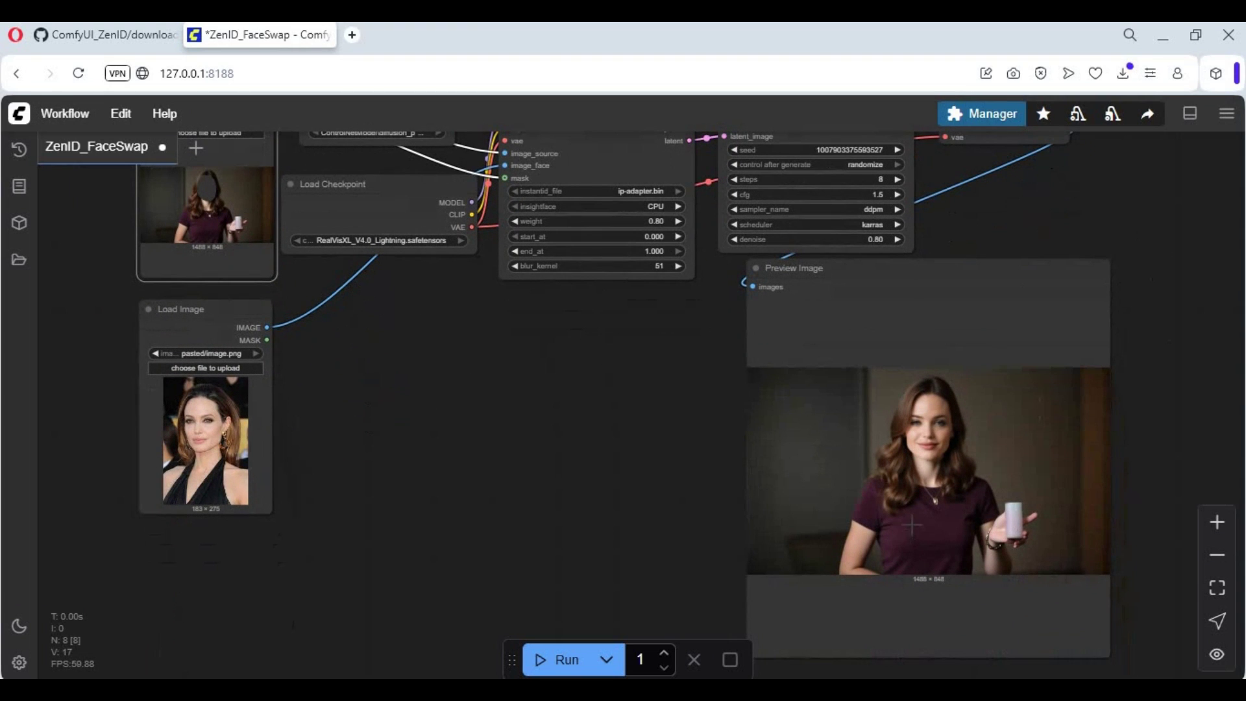
scroll(910, 531, "up", 7)
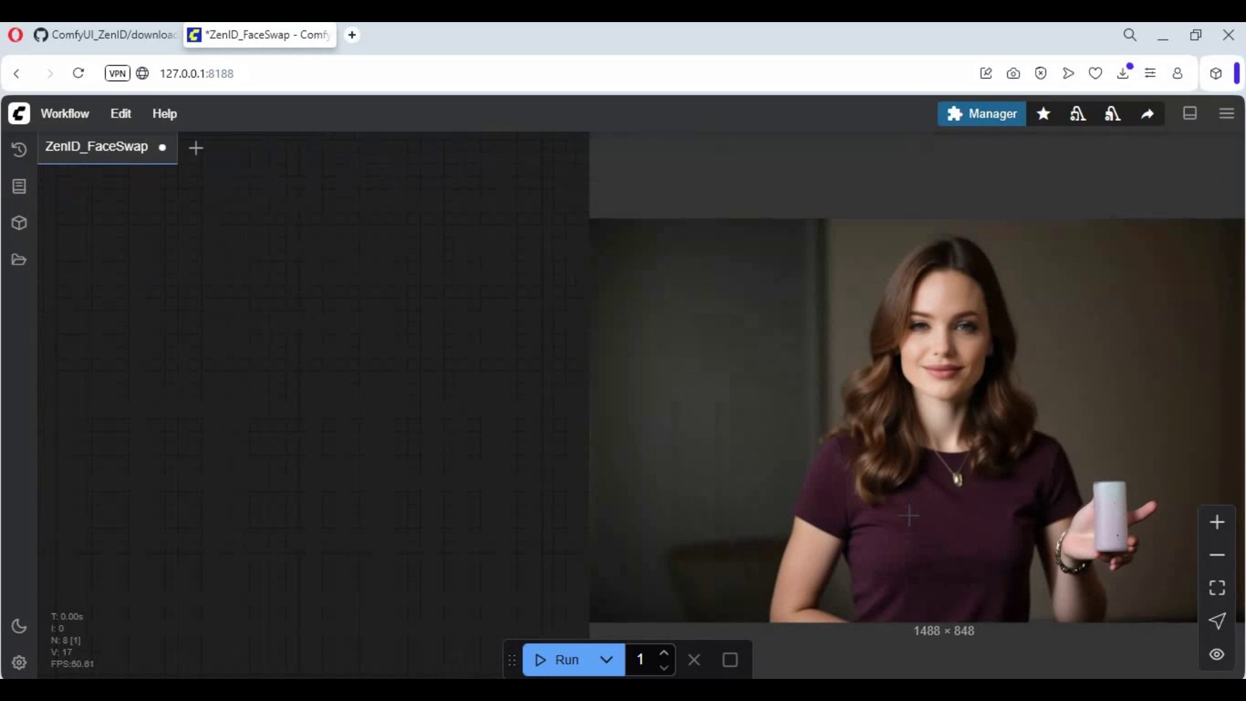
scroll(909, 515, "down", 4)
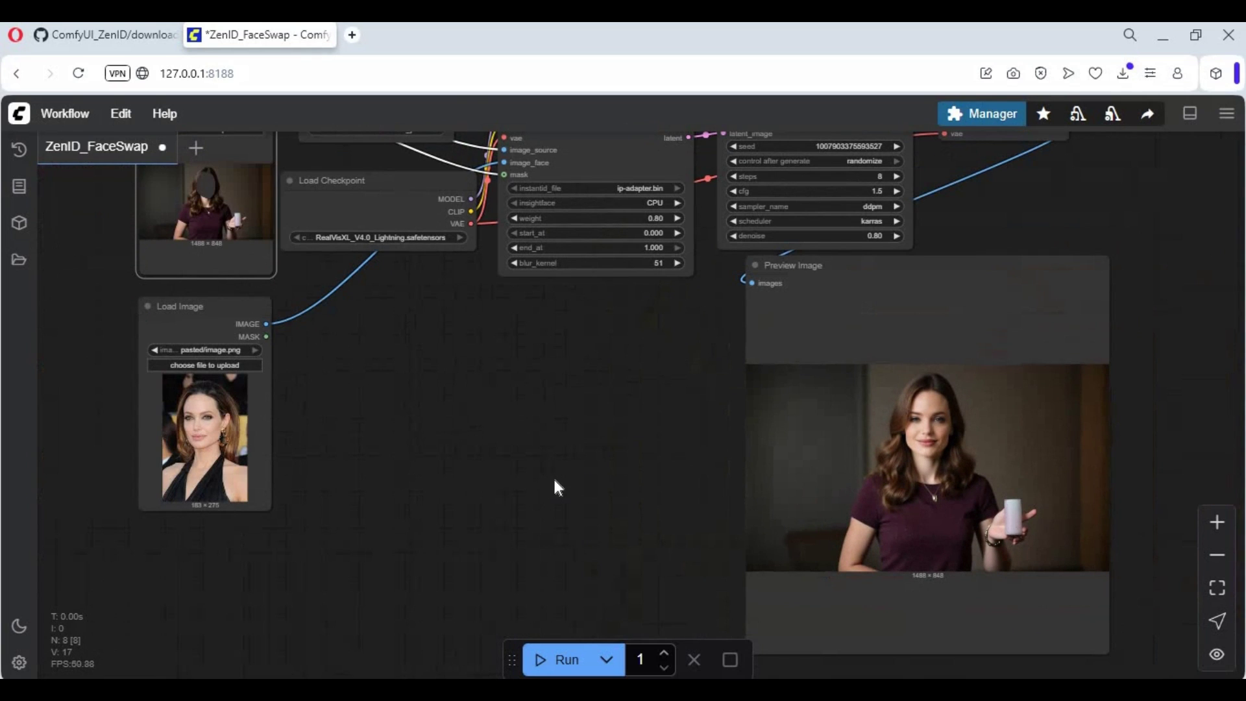
left_click_drag(587, 438, 582, 473)
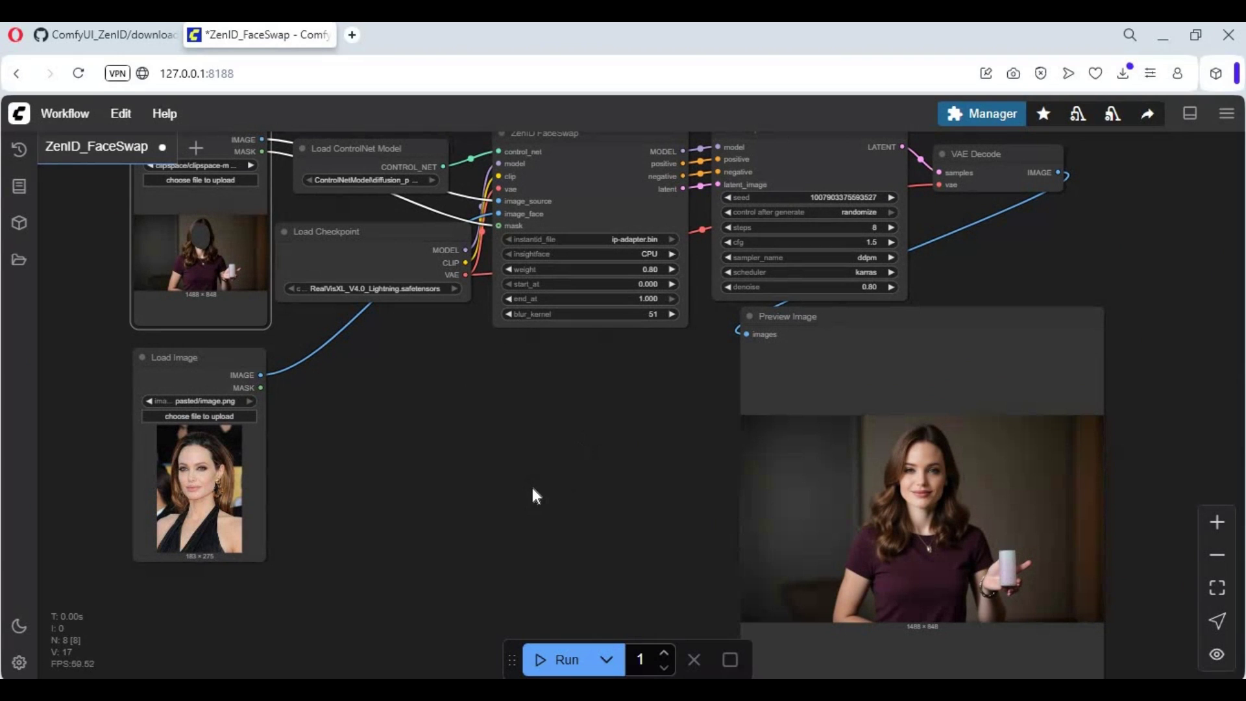
Step: Load the portrait of the red-haired woman in a black leather top into the upper Load Image node
left_click(205, 181)
left_click(1205, 588)
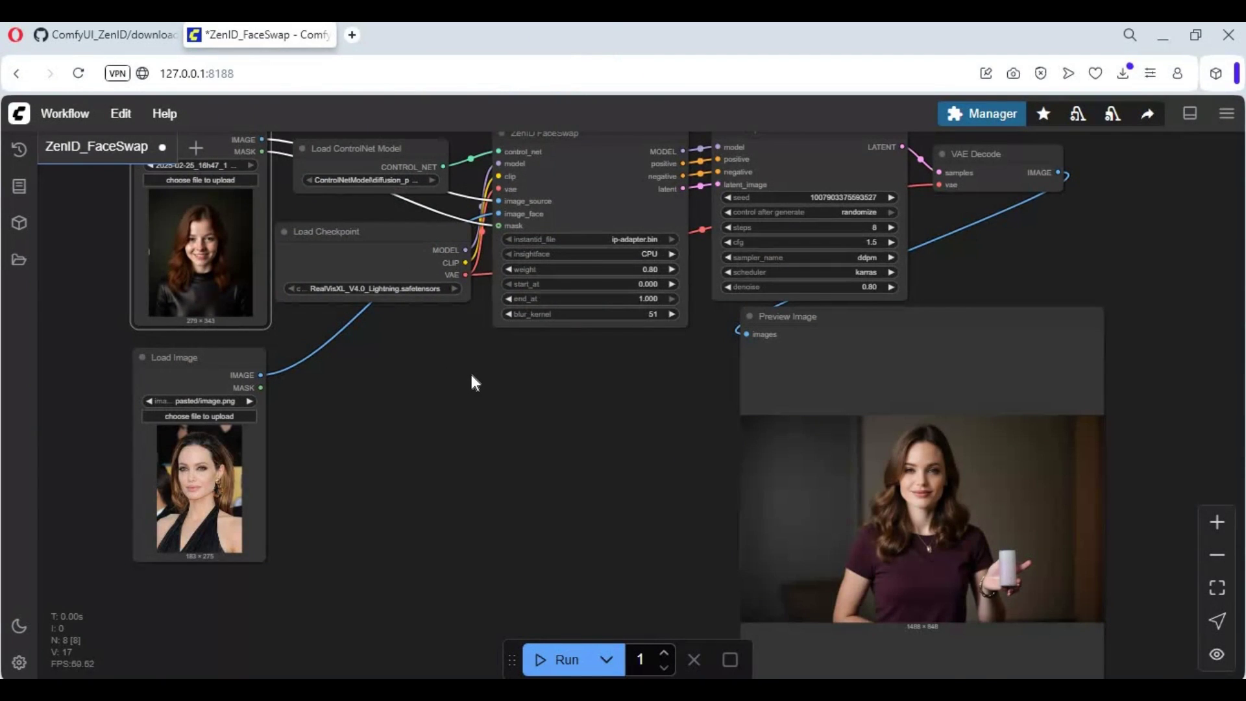
Step: Mask the red-haired woman's whole head and hair in MaskEditor, save the mask, and run the face-swap workflow
scroll(470, 371, "up", 2)
right_click(120, 211)
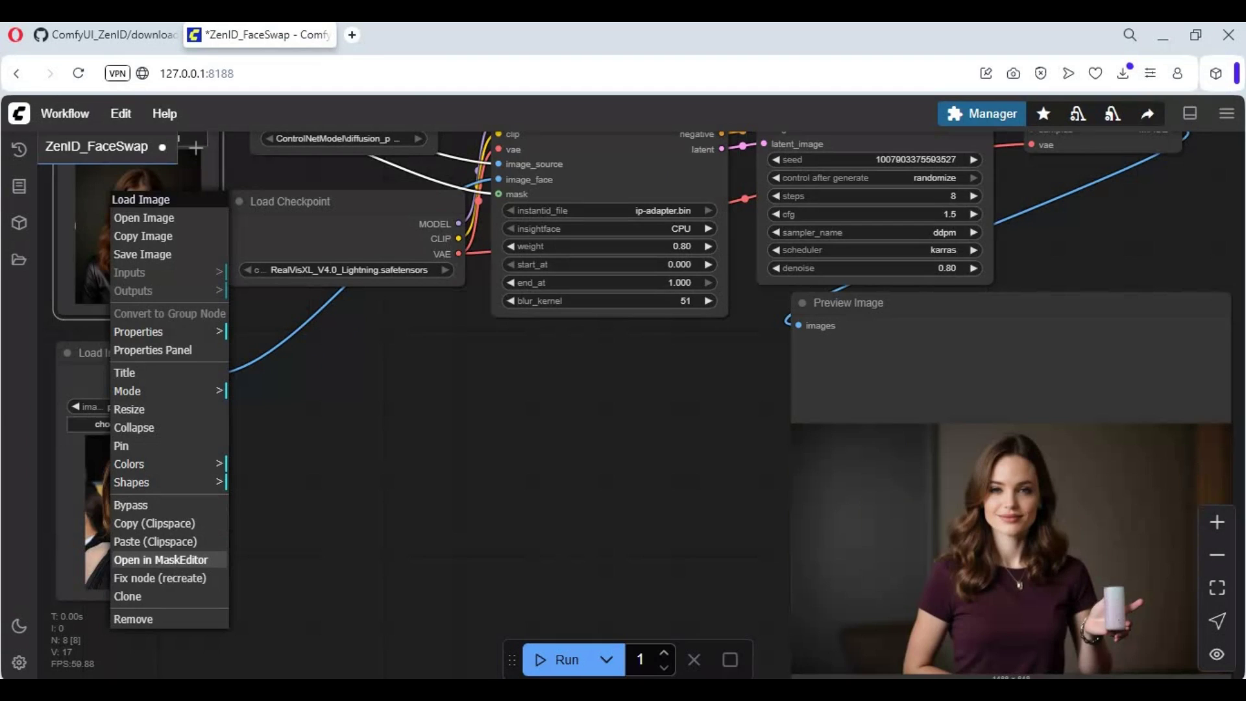
left_click(170, 560)
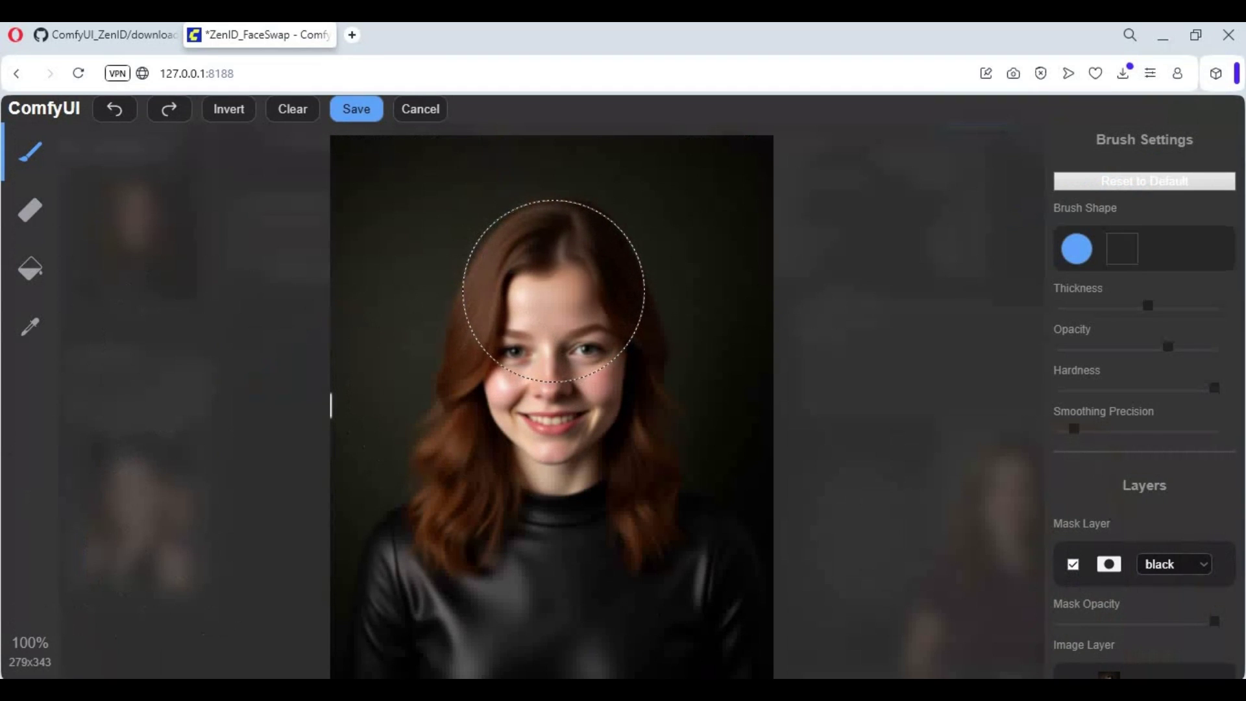
mouse_move(551, 288)
left_mouse_down()
mouse_move(518, 323)
mouse_move(535, 317)
mouse_move(468, 491)
mouse_move(637, 307)
mouse_move(618, 260)
mouse_move(562, 318)
mouse_move(588, 368)
mouse_move(603, 487)
mouse_move(617, 412)
mouse_move(564, 290)
mouse_move(513, 255)
mouse_move(488, 268)
mouse_move(484, 309)
left_mouse_up()
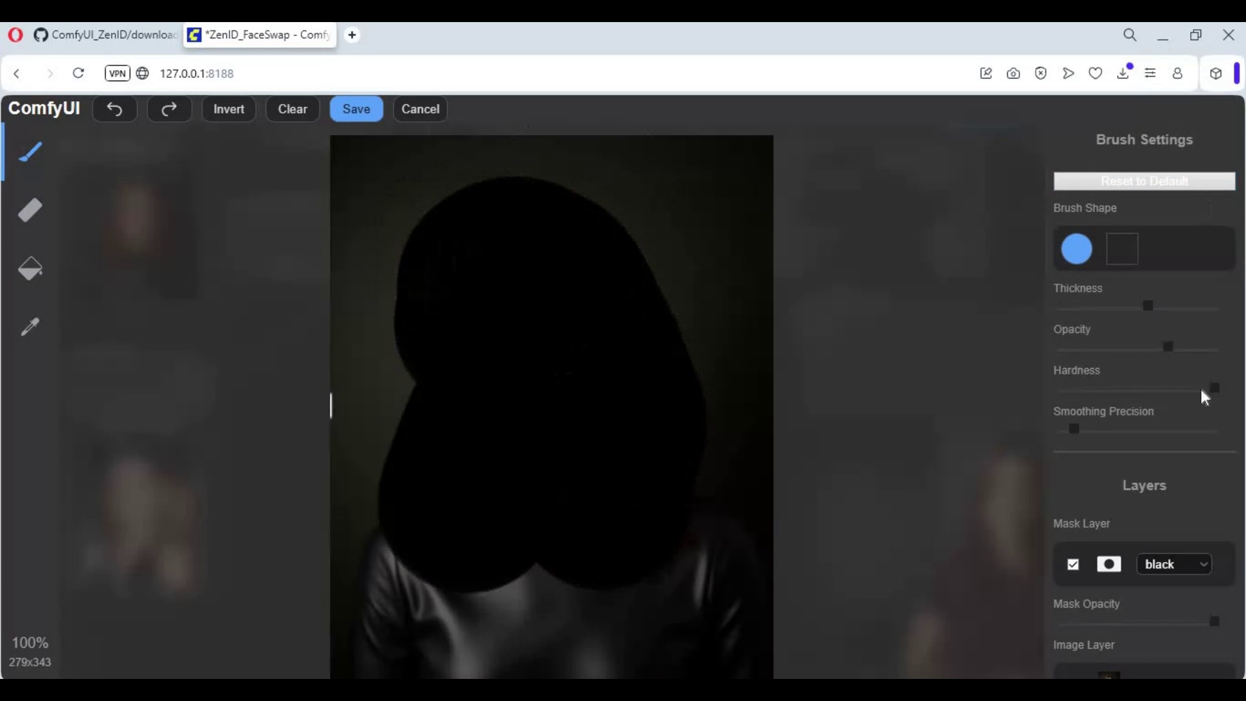
left_click(339, 117)
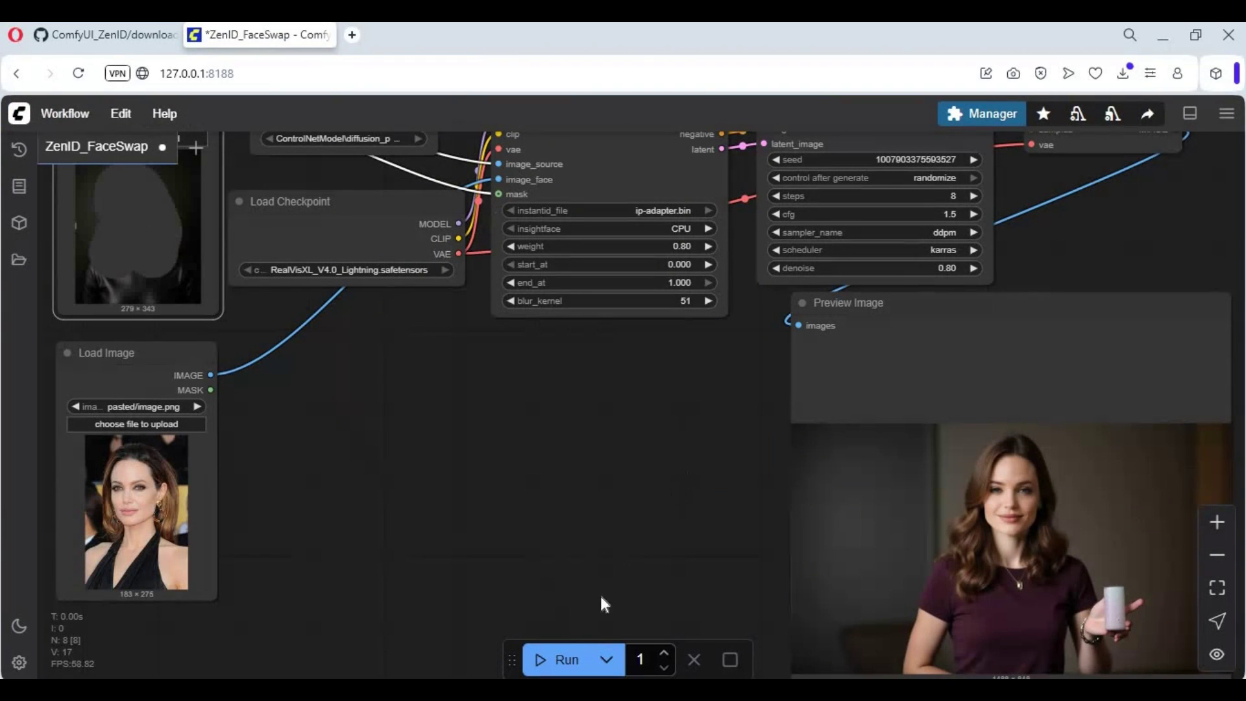
left_click(553, 661)
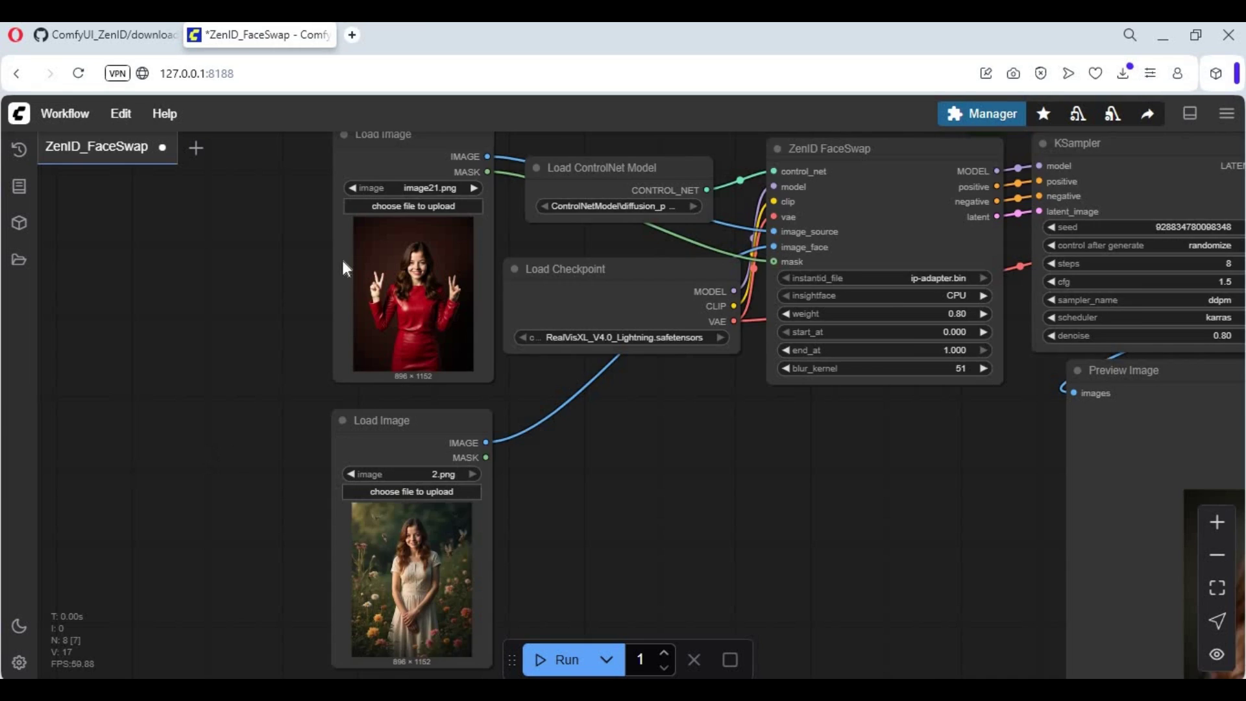
Step: Mask the woman's red dress, including sleeves and skirt, on image21.png in the upper Load Image node and save the mask
scroll(267, 431, "up", 4)
left_click_drag(266, 431, 103, 675)
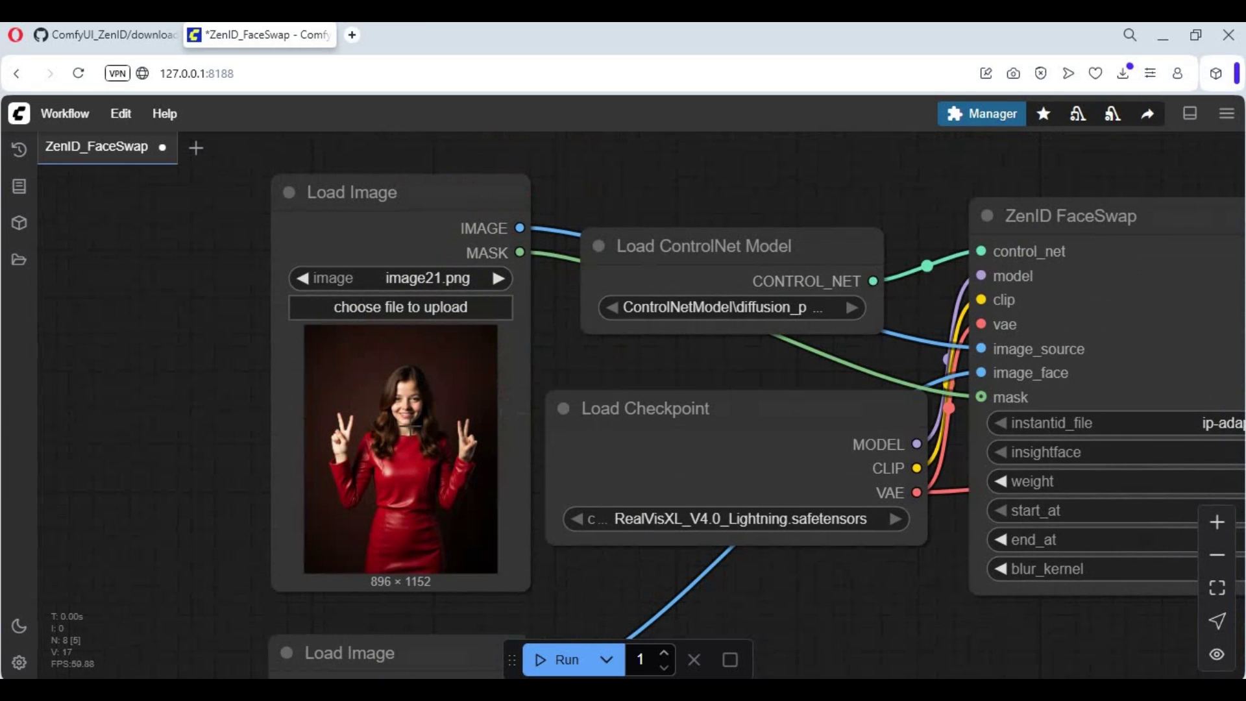
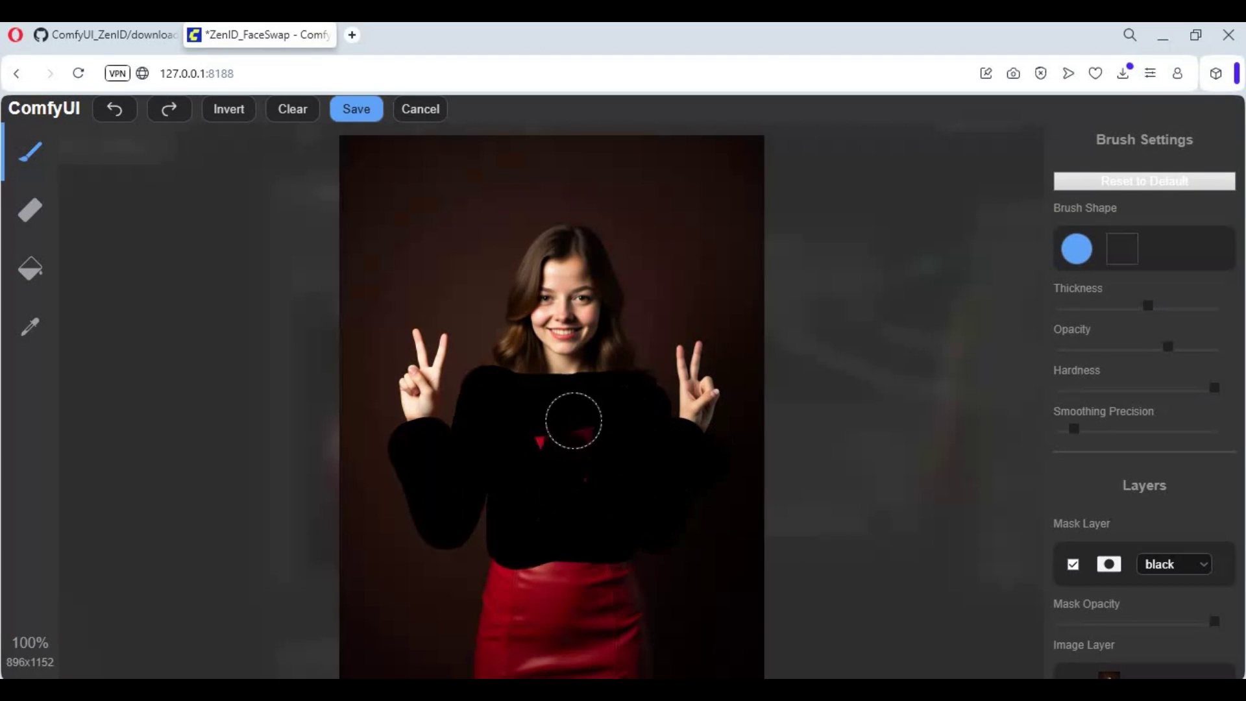
scroll(544, 458, "down", 3)
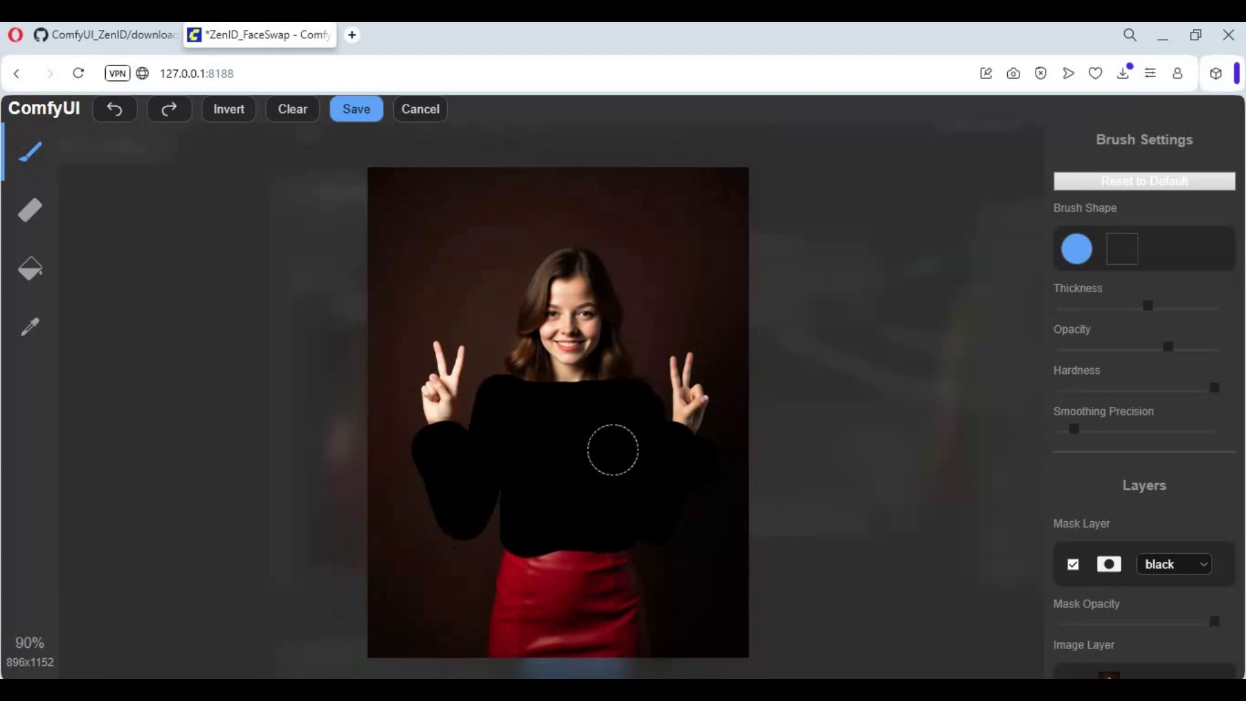
mouse_move(520, 503)
left_mouse_down()
mouse_move(531, 599)
mouse_move(627, 601)
mouse_move(616, 502)
mouse_move(601, 574)
mouse_move(587, 538)
mouse_move(575, 567)
mouse_move(561, 551)
mouse_move(559, 518)
mouse_move(554, 566)
mouse_move(534, 520)
left_mouse_up()
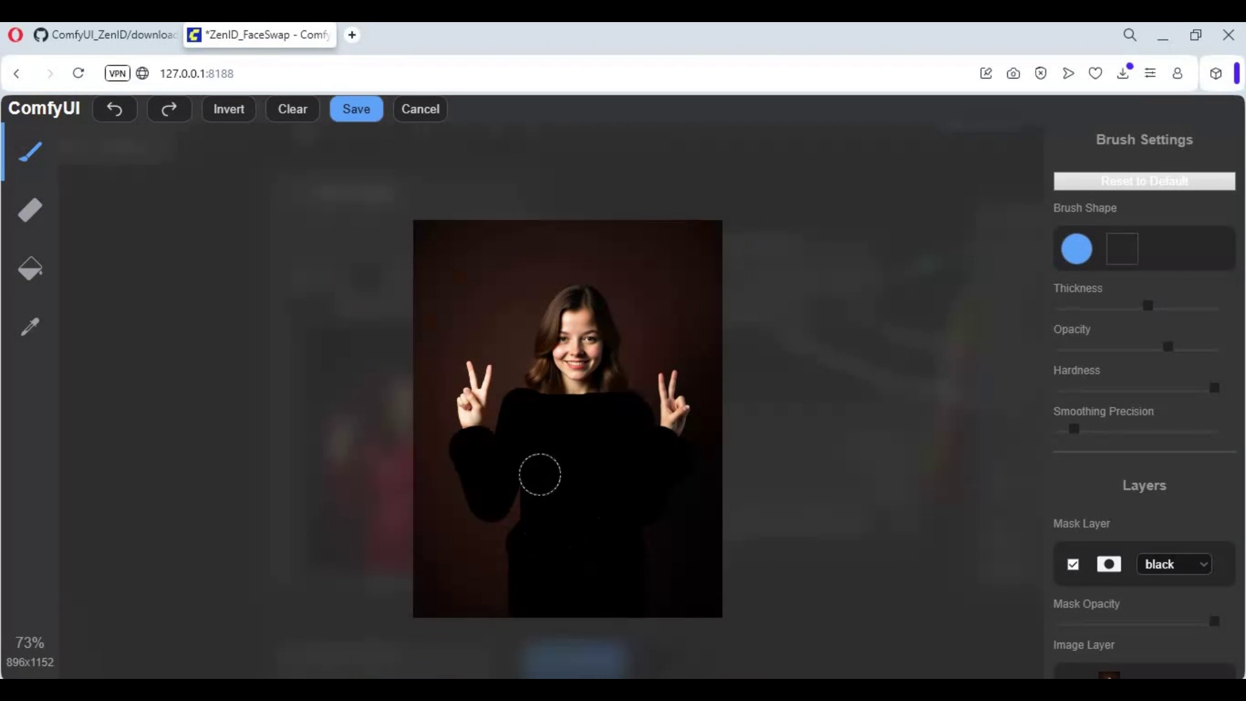
left_click(361, 111)
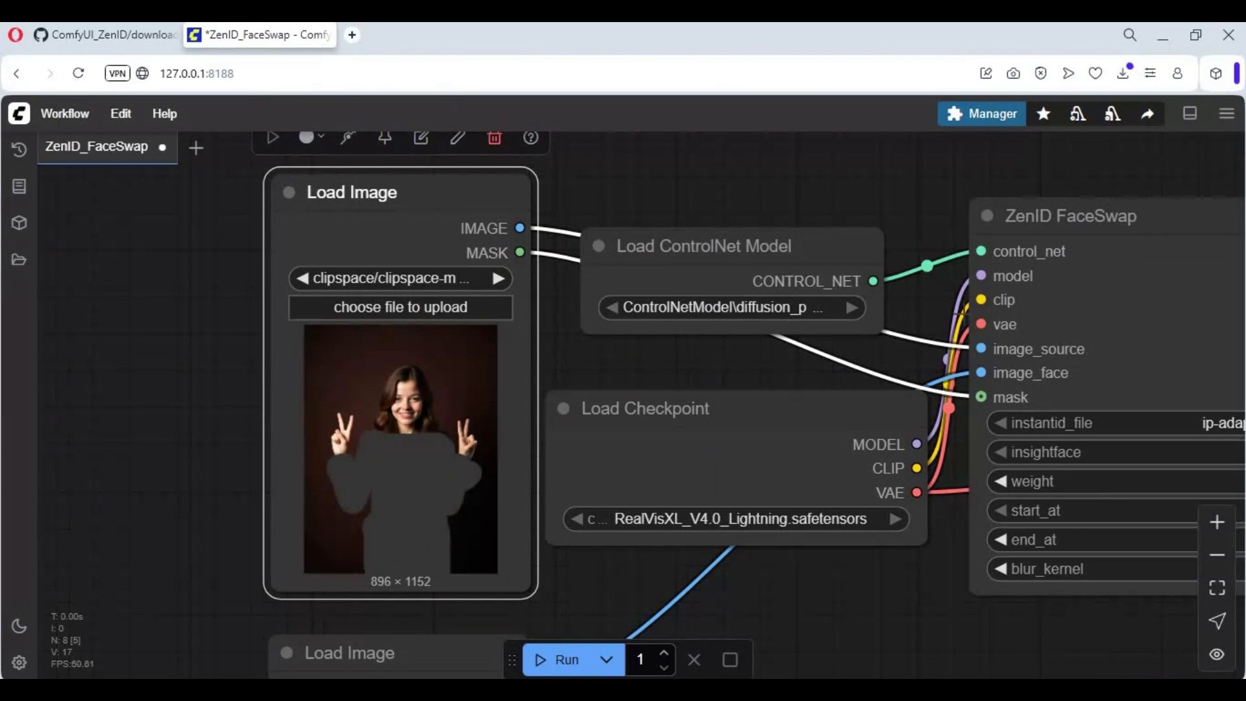
Step: Run the workflow on the masked red-dress image with 2.png as the face image
left_click(554, 660)
scroll(867, 599, "down", 3)
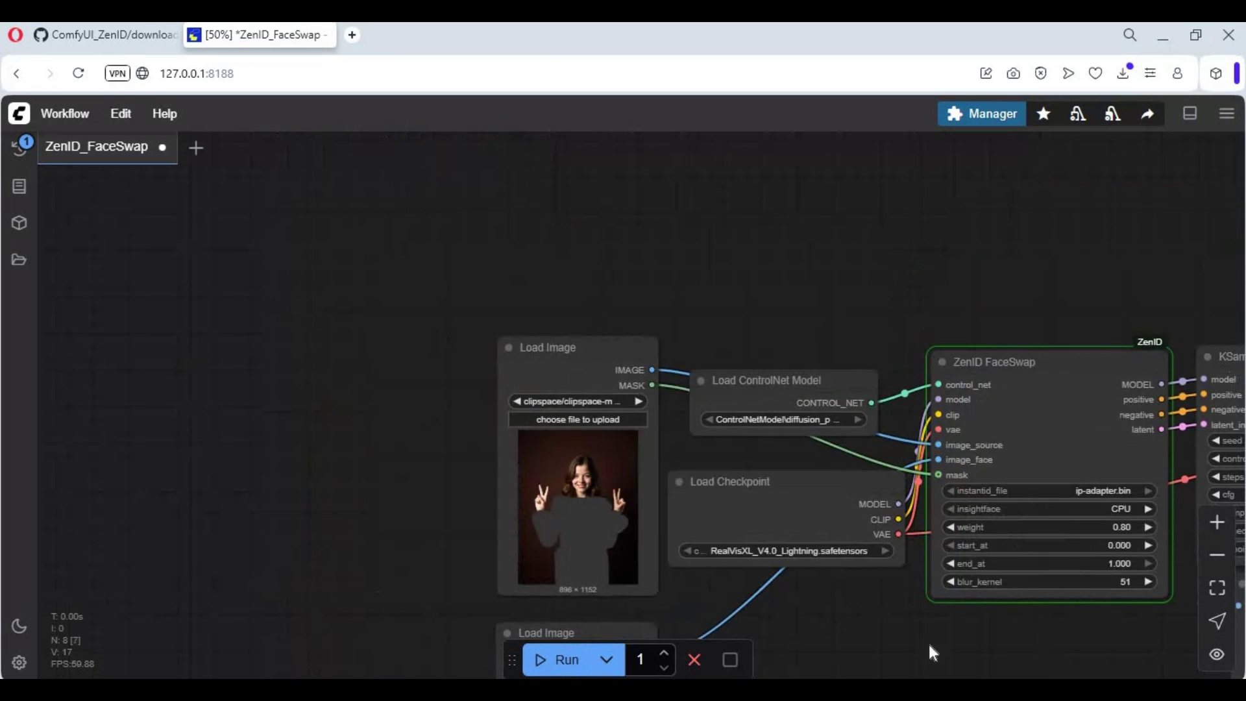
left_click_drag(968, 609, 634, 403)
scroll(628, 443, "down", 1)
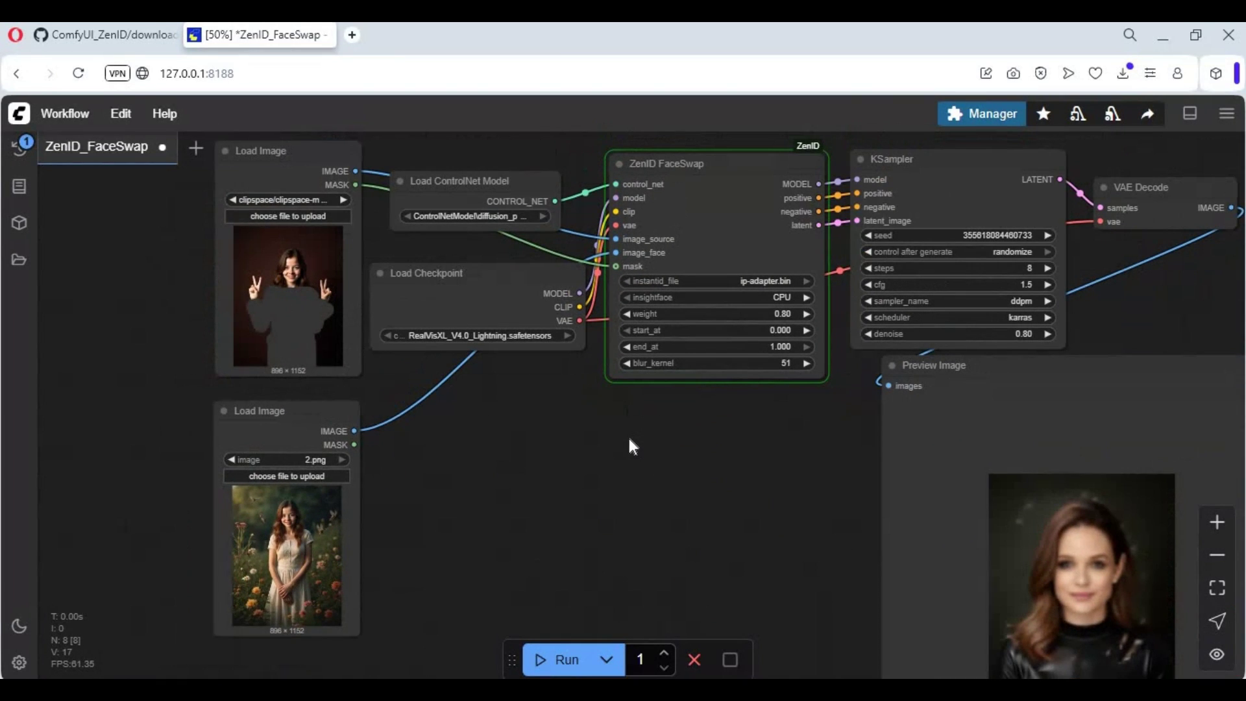
left_click_drag(629, 440, 515, 319)
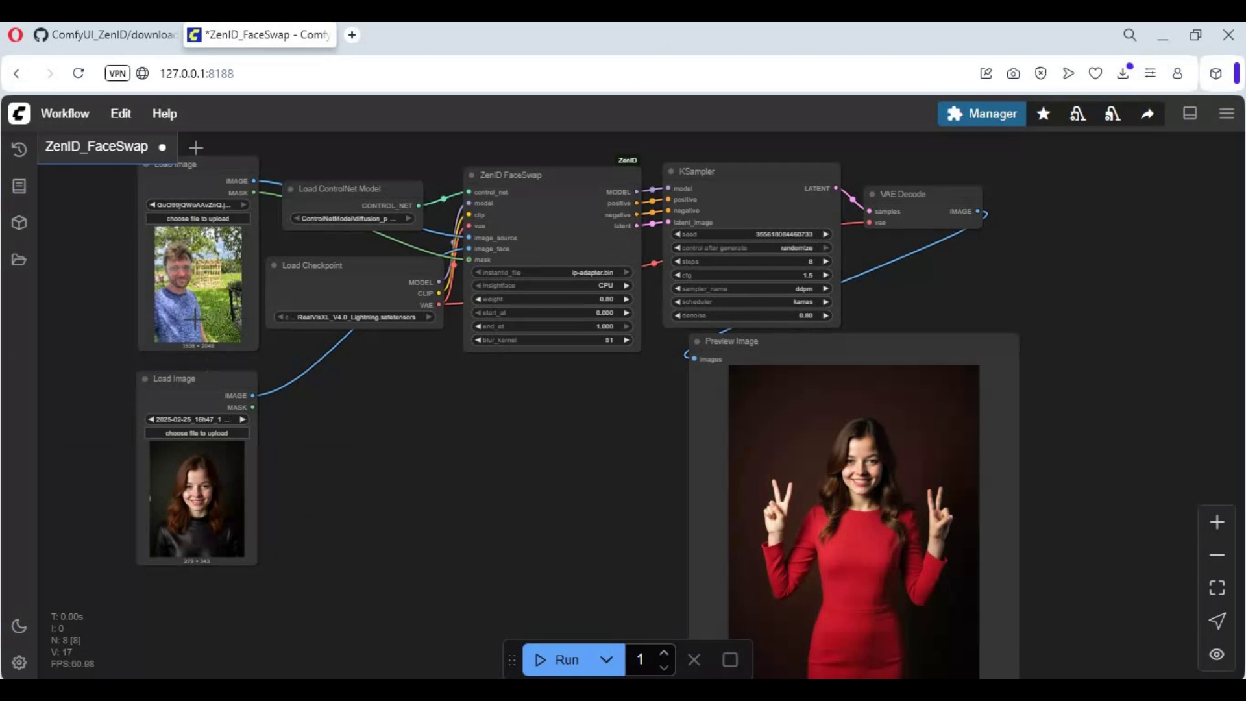
Step: Mask the man's head and neck in the upper Load Image node using the maximum MaskEditor brush thickness, and save the mask
scroll(193, 320, "up", 8)
left_click_drag(219, 268, 211, 234)
right_click(305, 356)
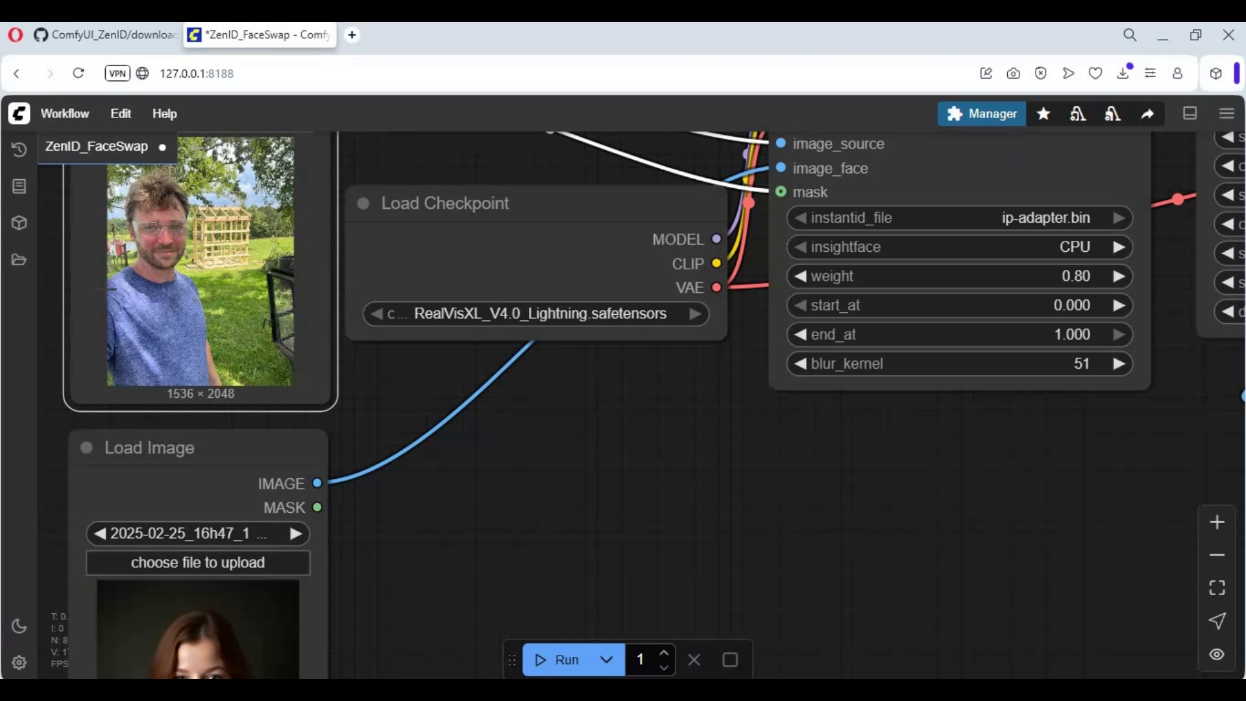
right_click(162, 302)
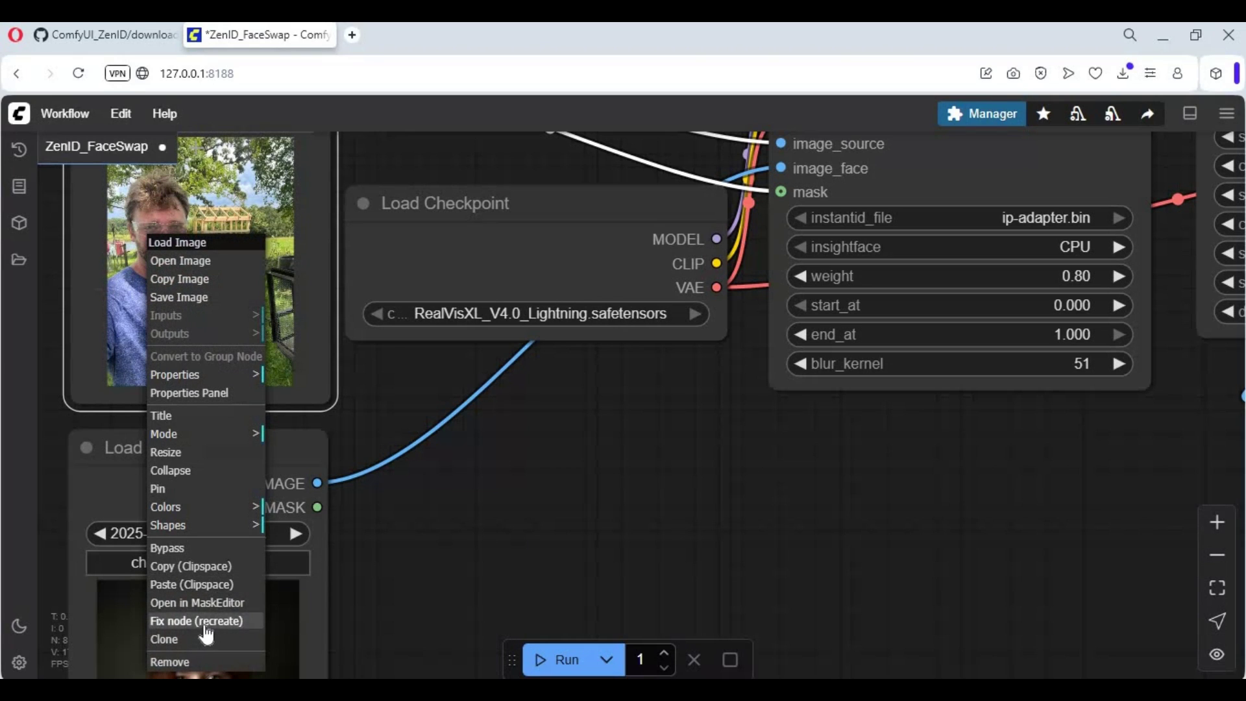
left_click(198, 603)
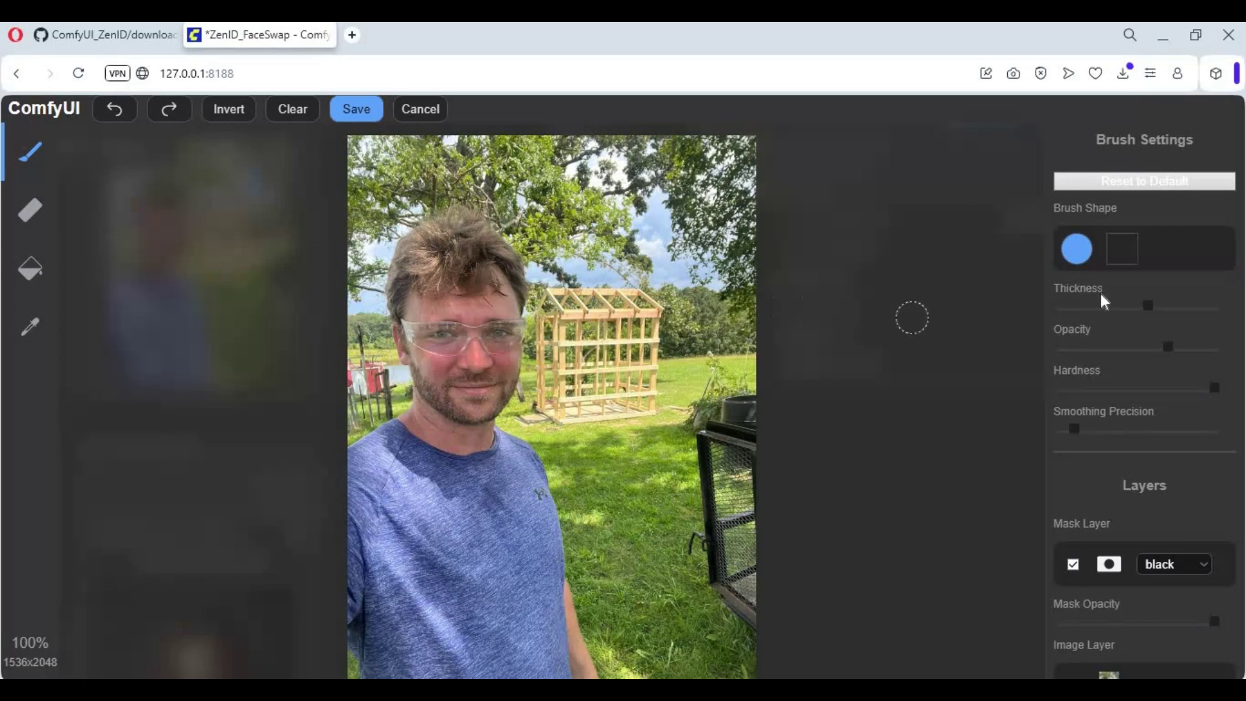
left_click(1215, 307)
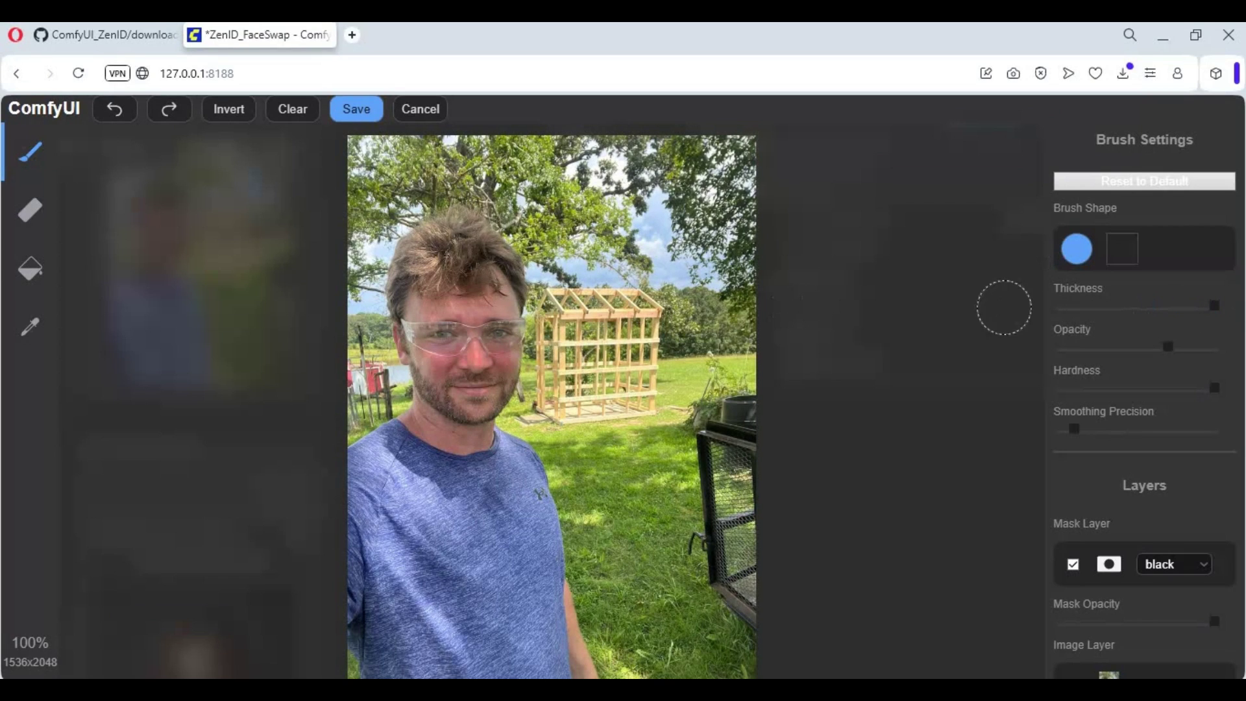
mouse_move(427, 263)
left_mouse_down()
mouse_move(454, 213)
mouse_move(421, 226)
mouse_move(401, 261)
mouse_move(399, 303)
mouse_move(441, 379)
mouse_move(416, 398)
mouse_move(474, 422)
mouse_move(503, 328)
mouse_move(505, 259)
mouse_move(470, 226)
mouse_move(477, 279)
mouse_move(464, 314)
mouse_move(434, 270)
left_mouse_up()
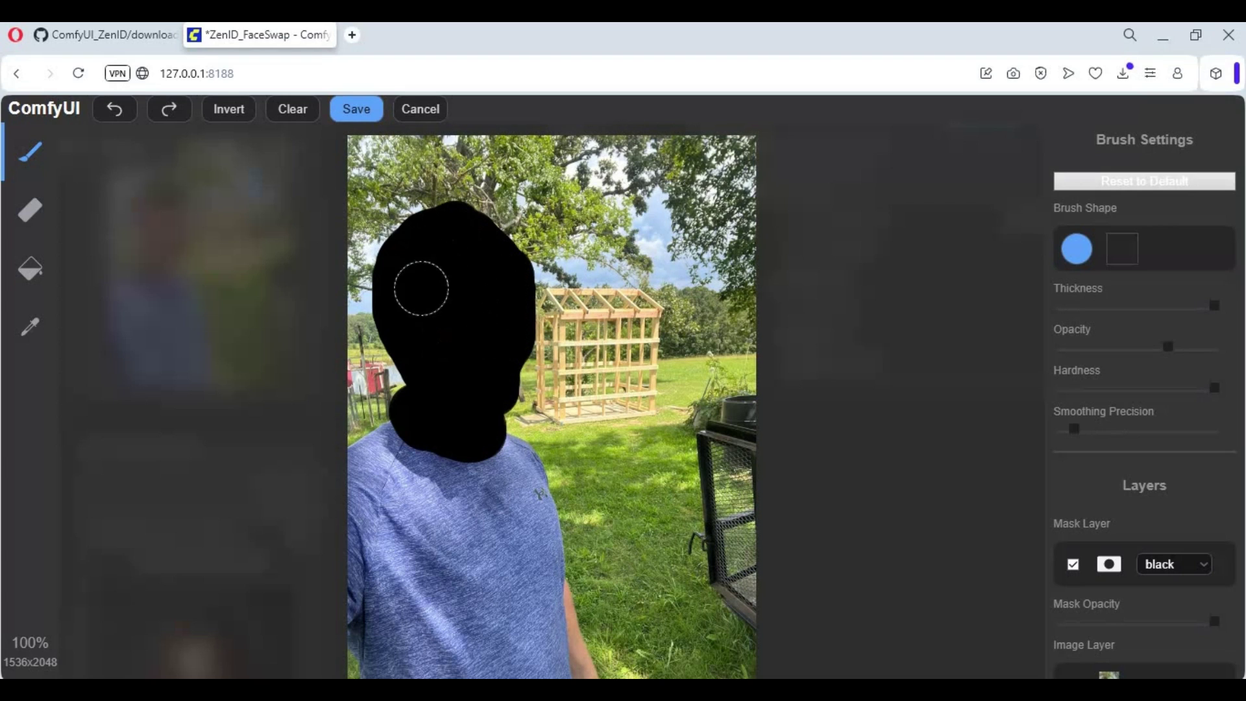
left_click(356, 115)
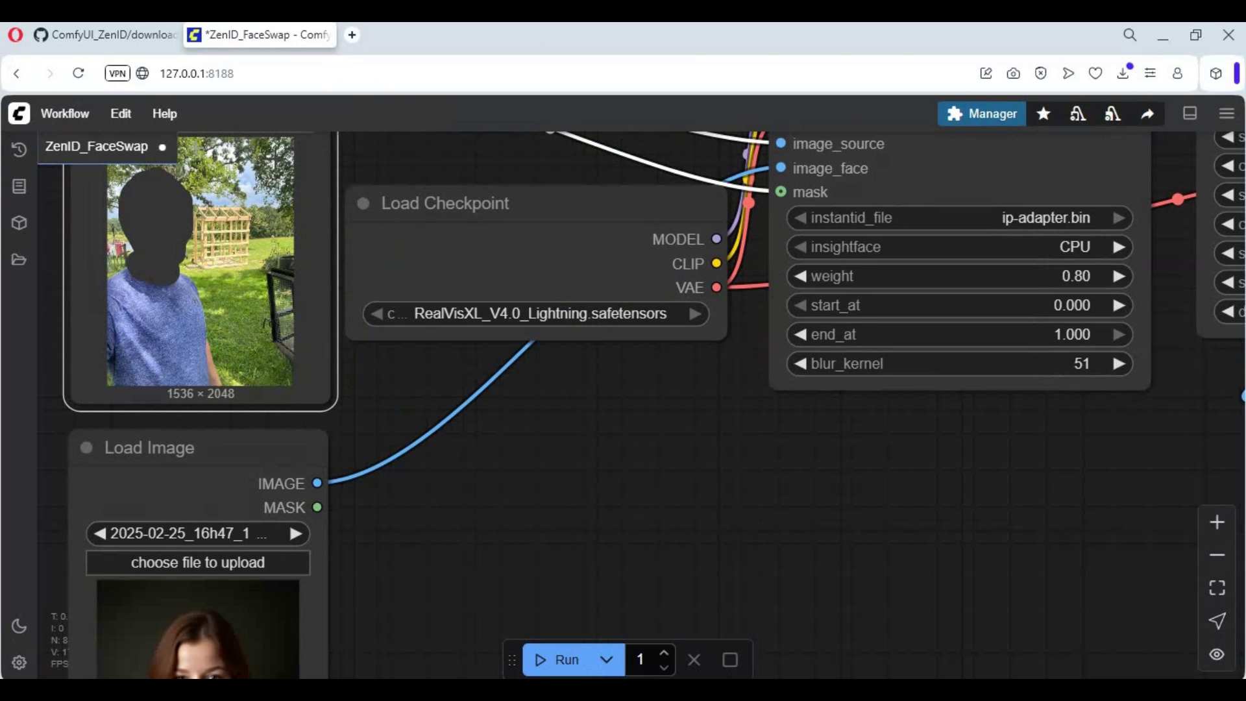
Step: Run the face swap on the masked outdoor photo and examine the generated face in the Preview Image node
scroll(746, 429, "down", 2)
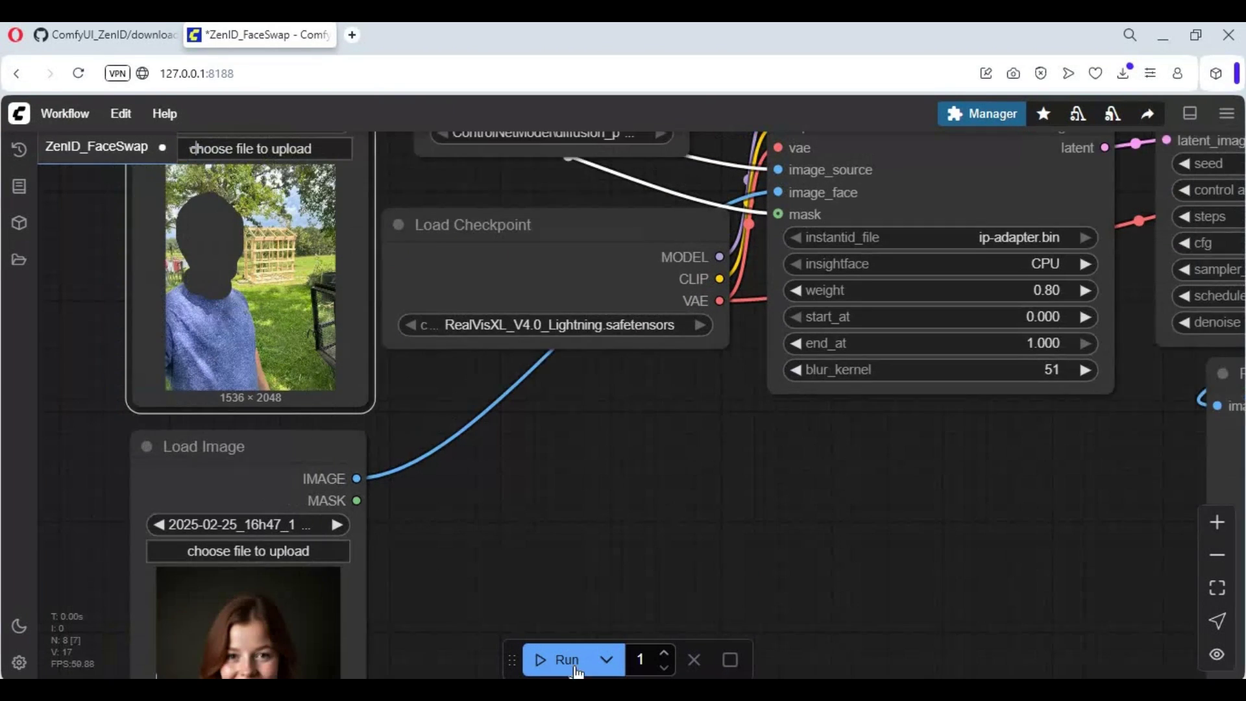
left_click(556, 661)
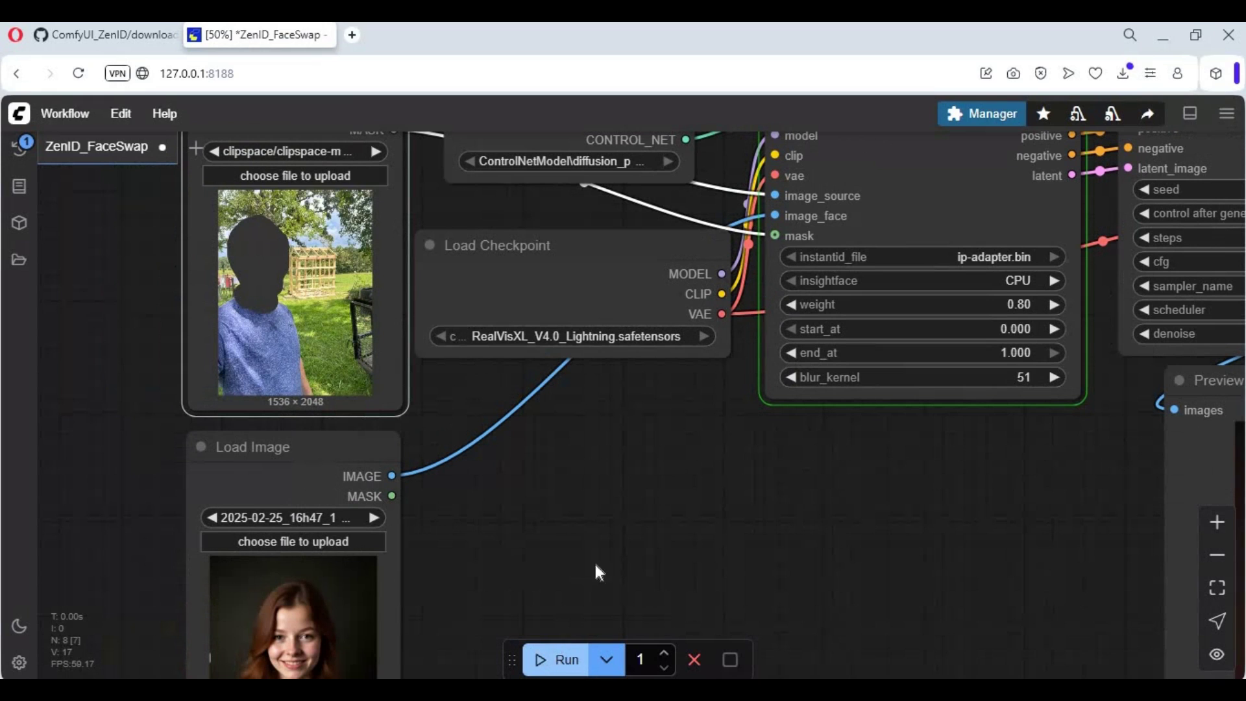
scroll(746, 522, "down", 2)
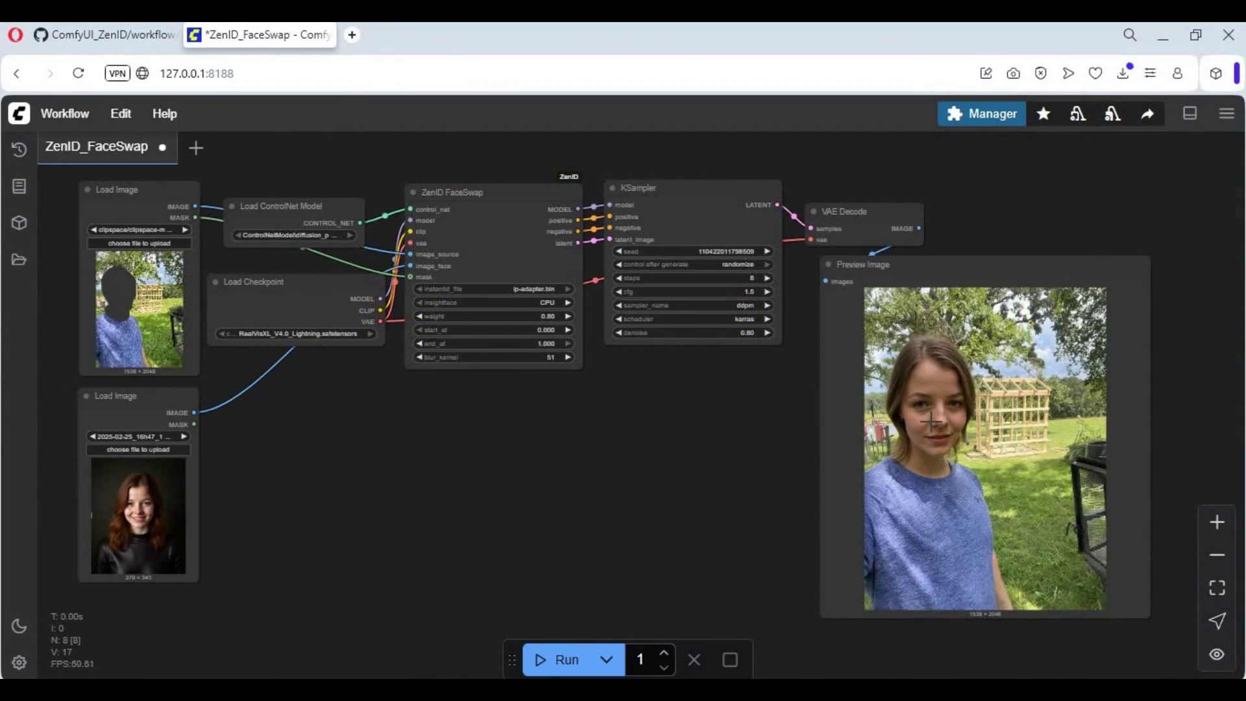
scroll(651, 470, "up", 3)
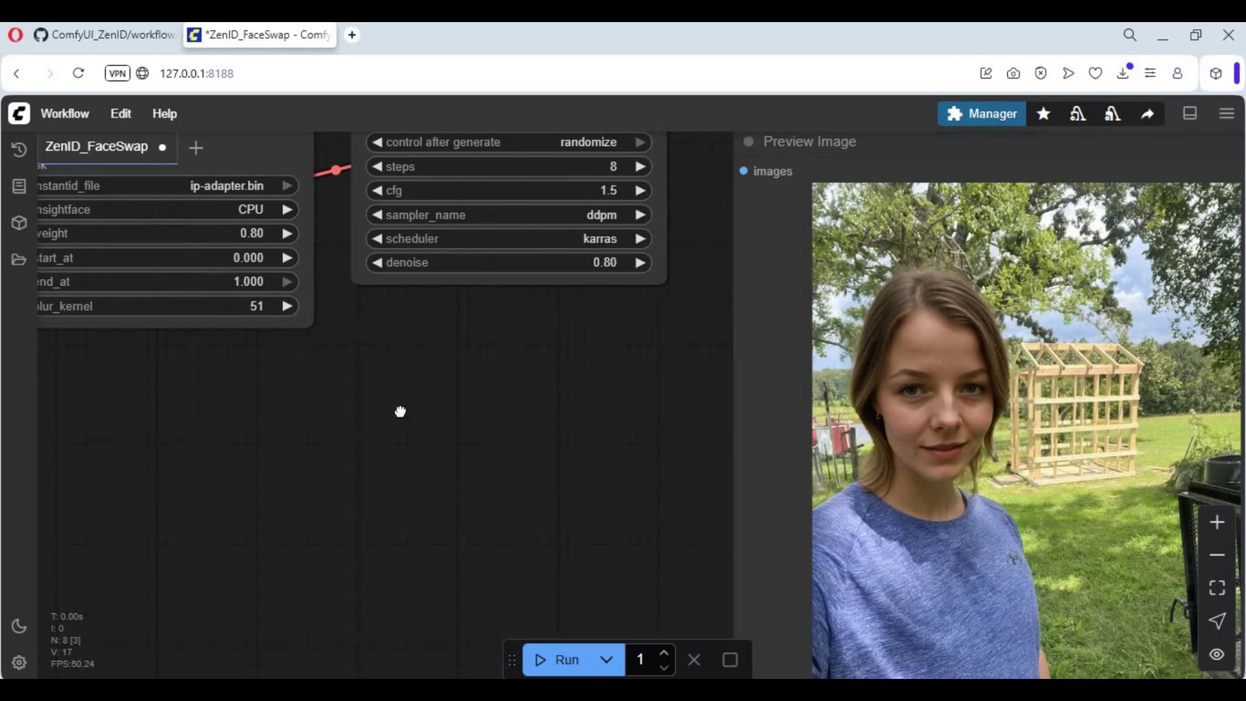
scroll(400, 411, "right", 5)
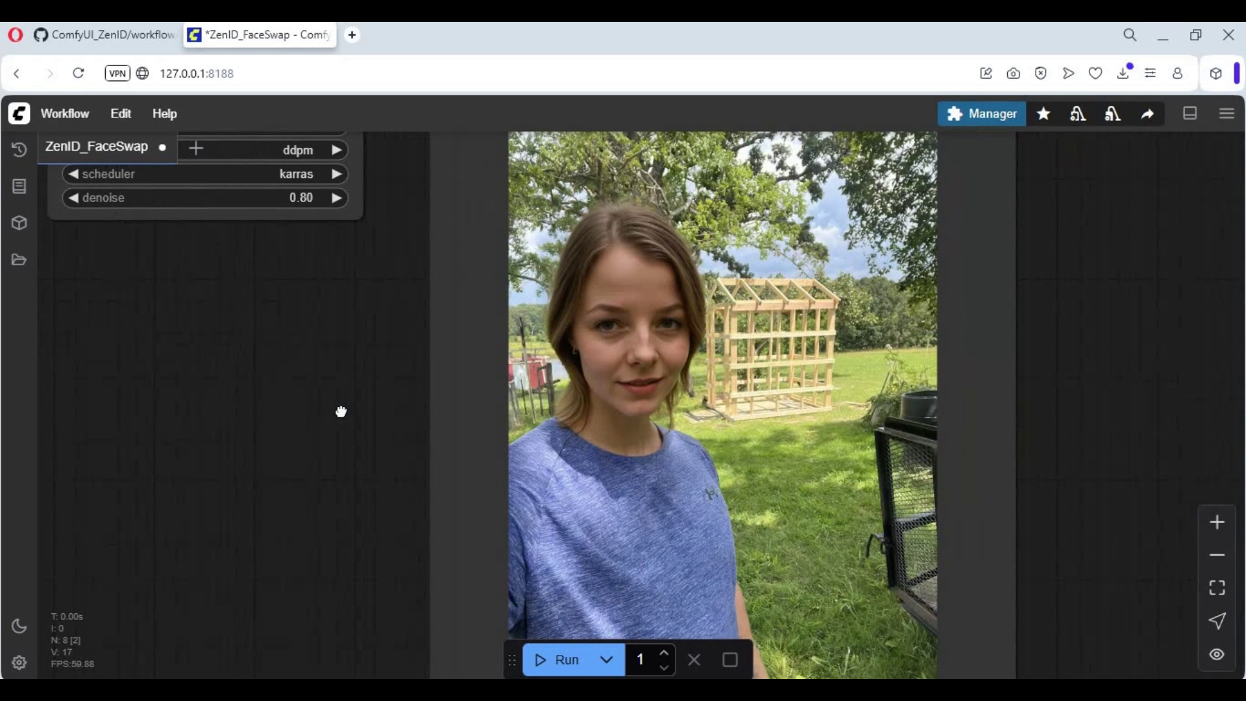
scroll(575, 409, "down", 5)
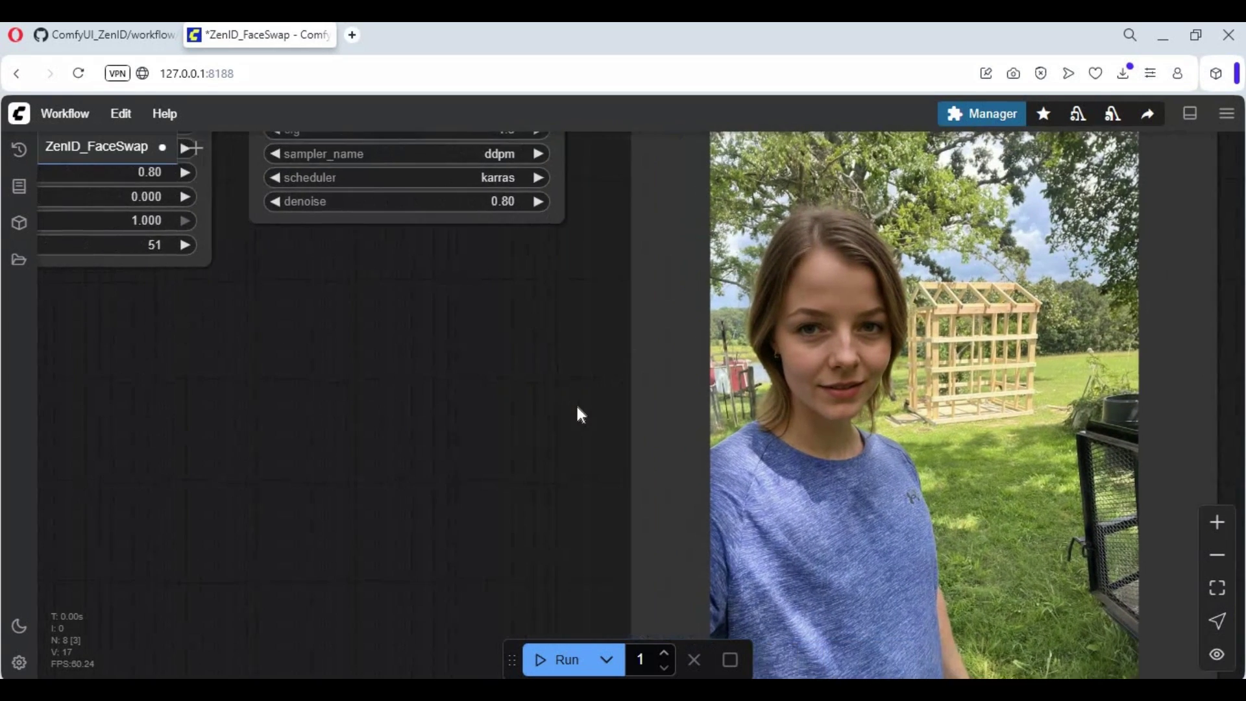
scroll(658, 450, "down", 5)
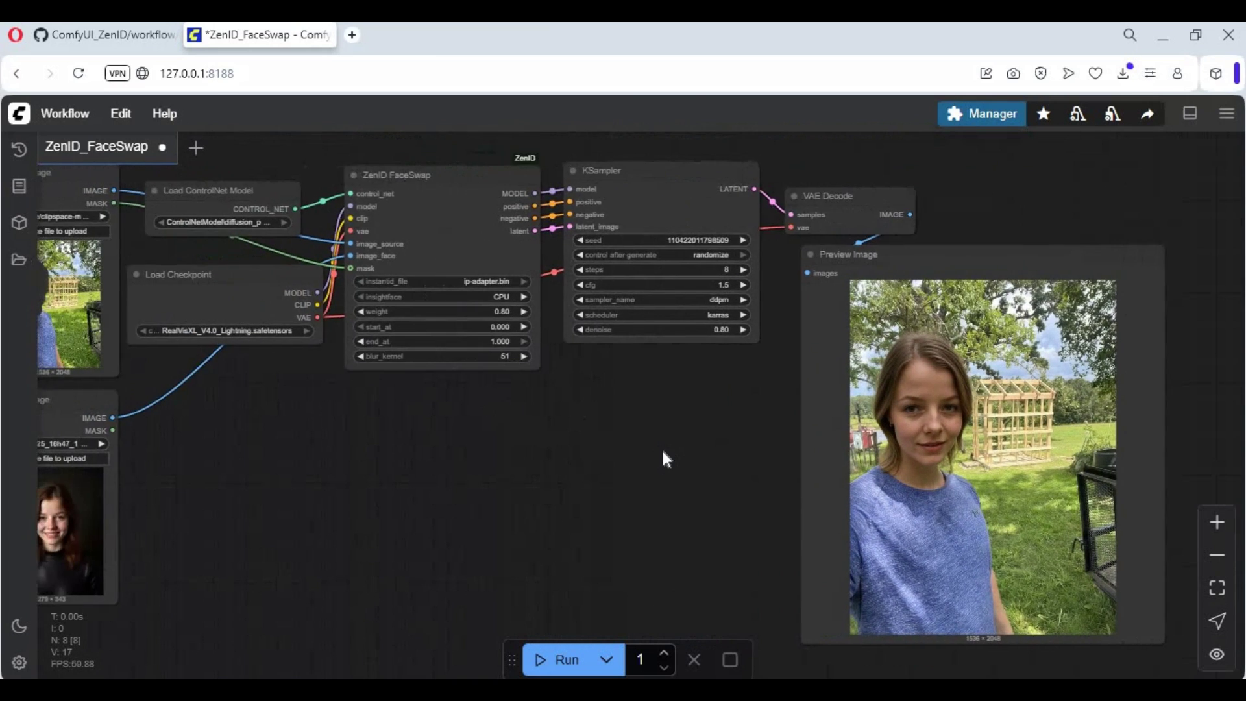
scroll(657, 449, "up", 2)
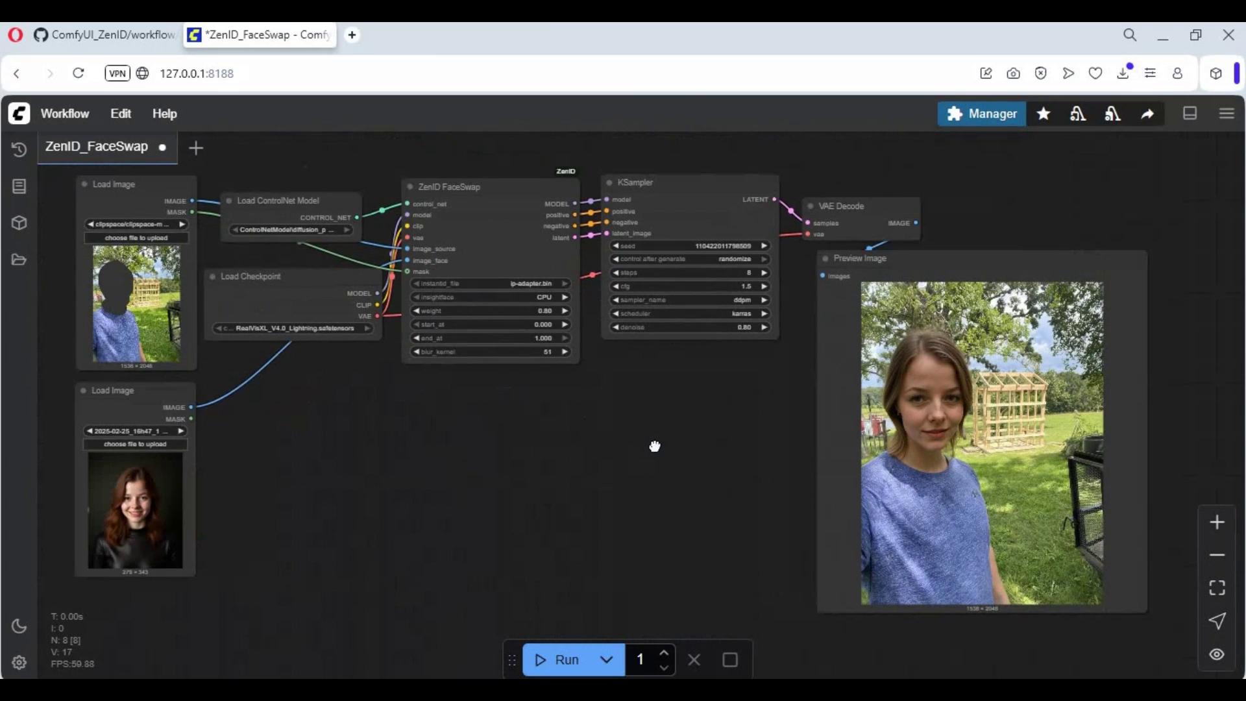